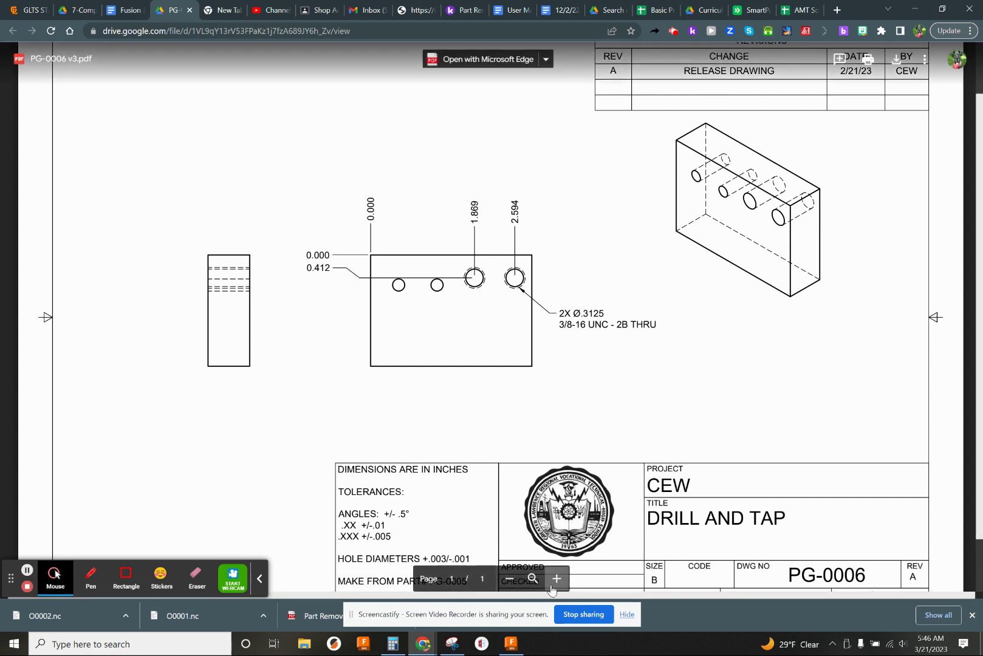
# Zoom into the PG-0006 drawing so the 2X Ø.3125, 3/8-16 UNC hole callout is readable.
pyautogui.click(557, 578)
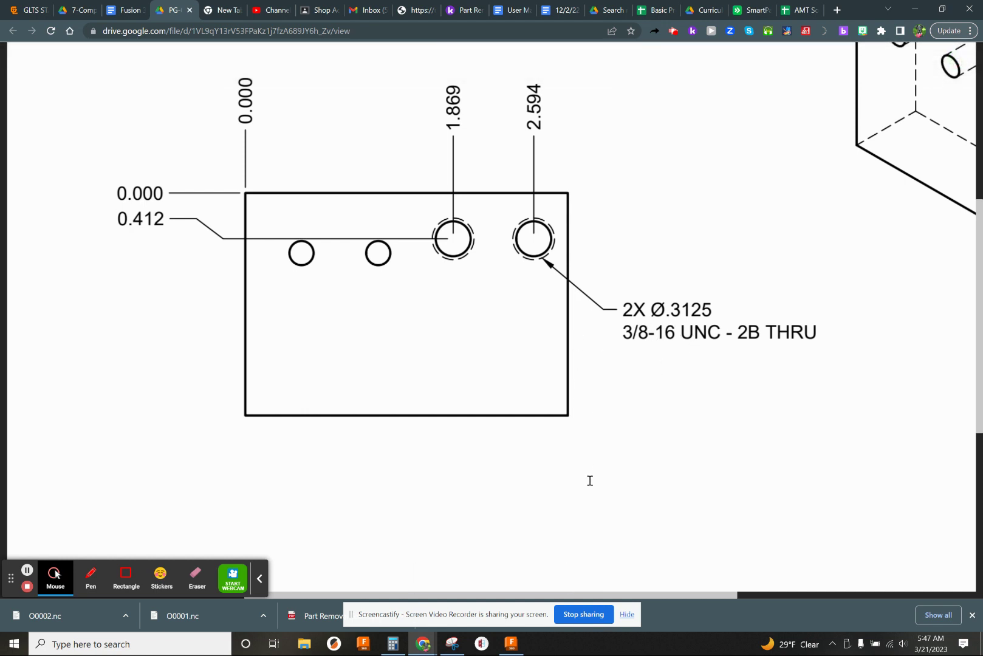
# In Fusion 360, inspect PG-0006's four holes and open Setup2's settings for editing.
pyautogui.click(512, 644)
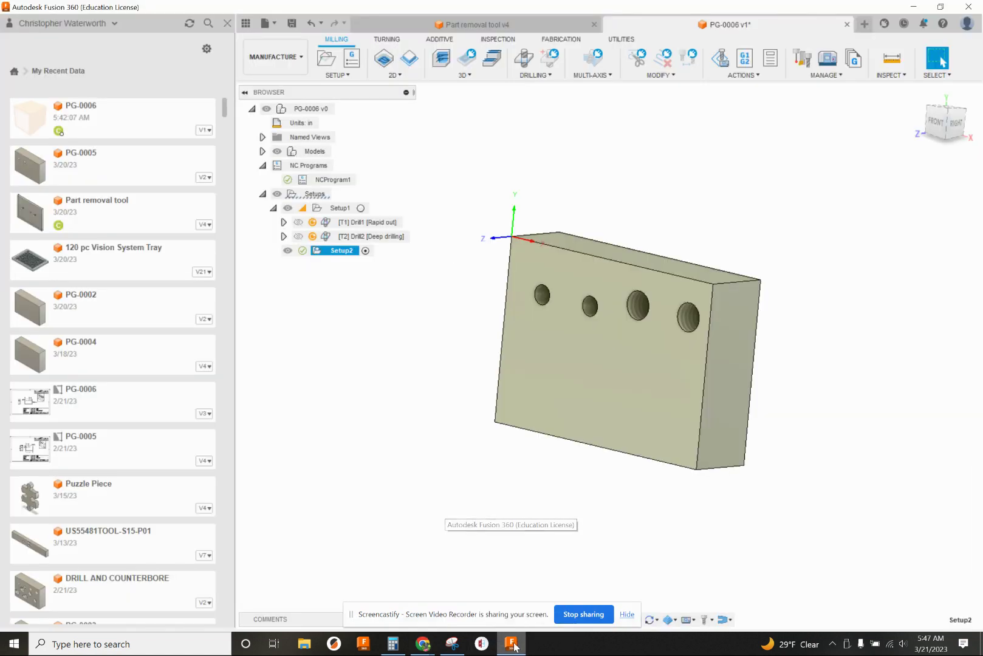
pyautogui.scroll(-4, 516, 338)
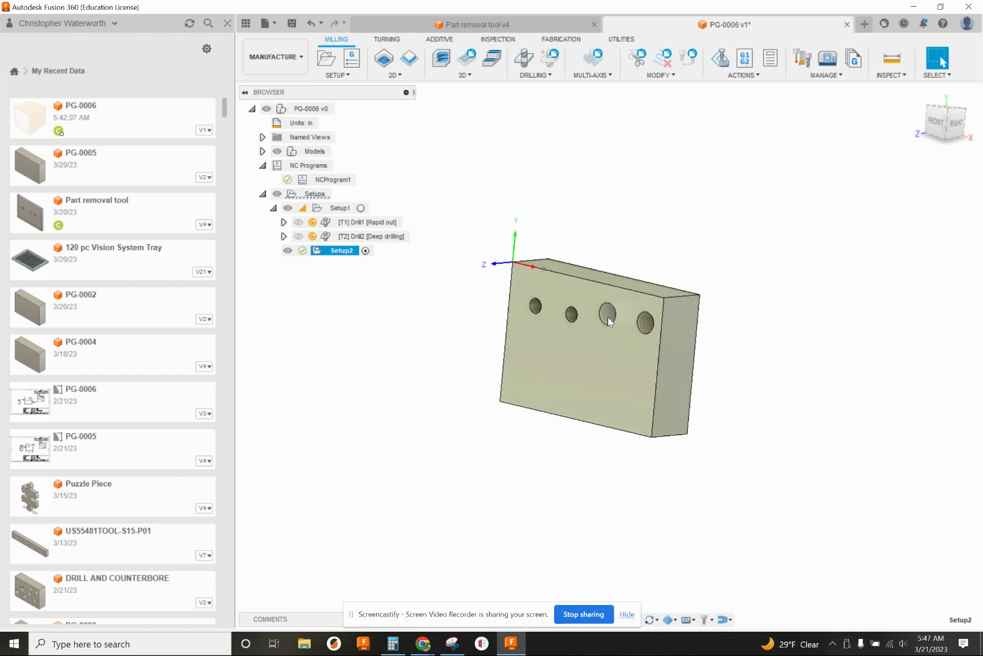
pyautogui.scroll(3, 610, 322)
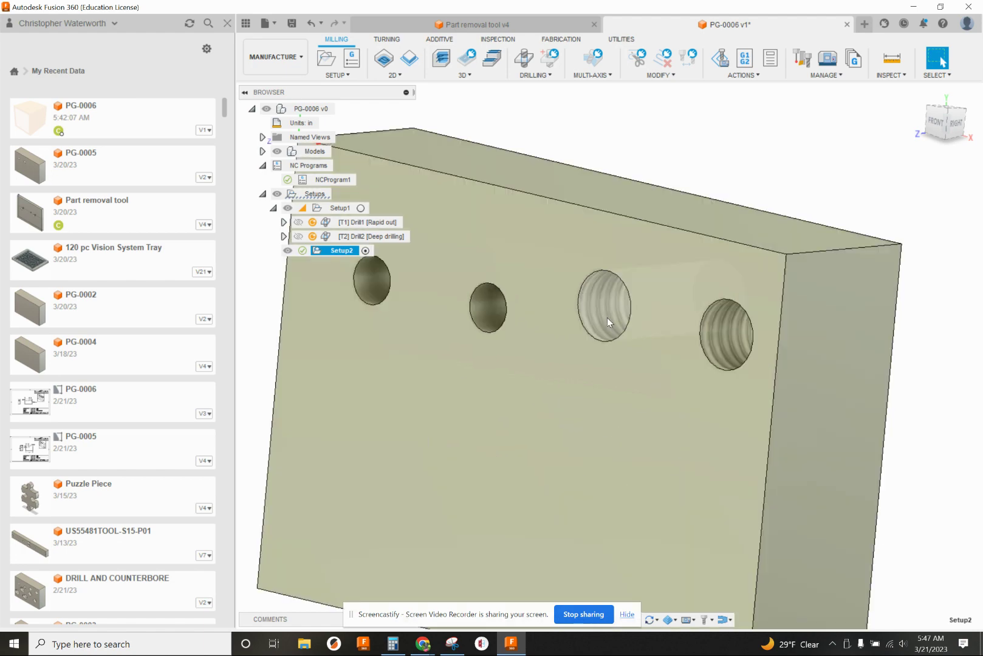
pyautogui.keyDown('shift'); pyautogui.moveTo(607, 318); pyautogui.dragTo(629, 323, button='middle'); pyautogui.keyUp('shift')
pyautogui.scroll(-2, 622, 326)
pyautogui.scroll(-1, 622, 327)
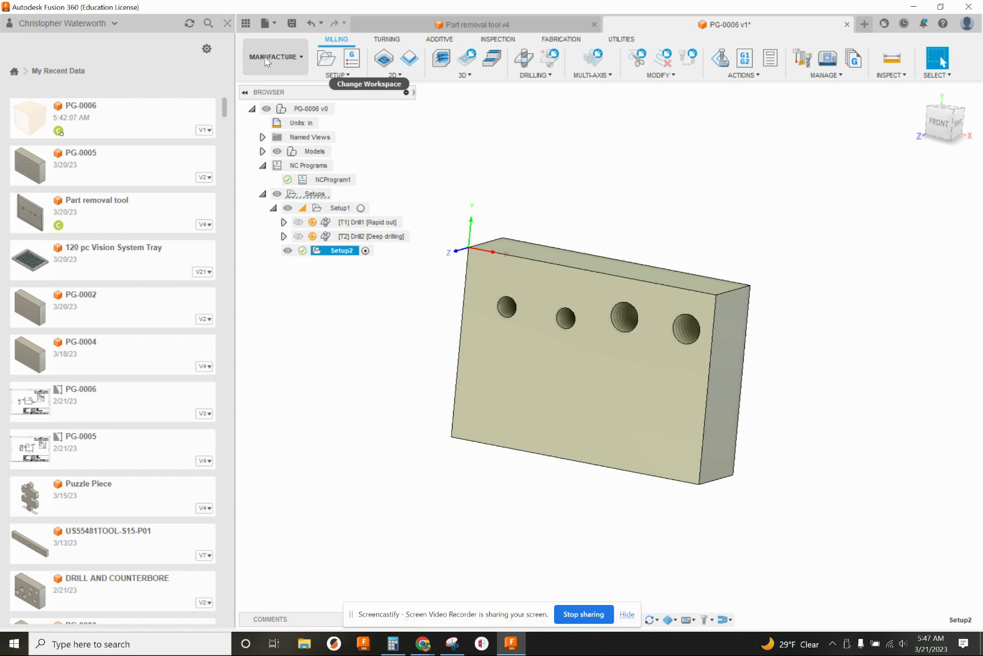
pyautogui.doubleClick(328, 256)
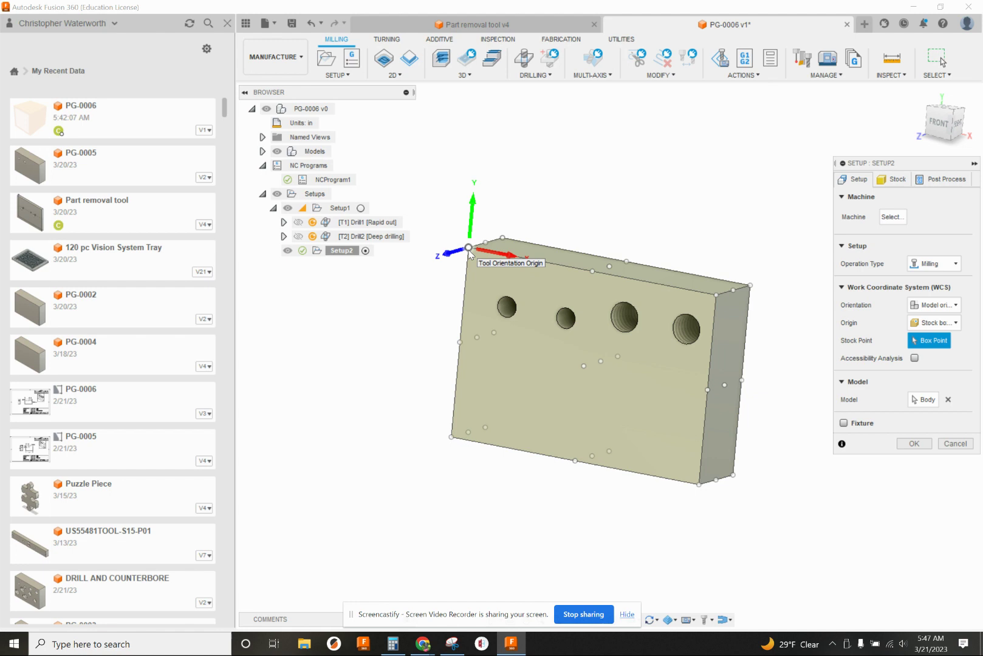
# Give Setup2 program number 5417 and the comment 'PG-0006 DRILL AND TAP. G54 UPPER LEFT'.
pyautogui.keyDown('shift'); pyautogui.moveTo(468, 251); pyautogui.dragTo(493, 232, button='middle'); pyautogui.keyUp('shift')
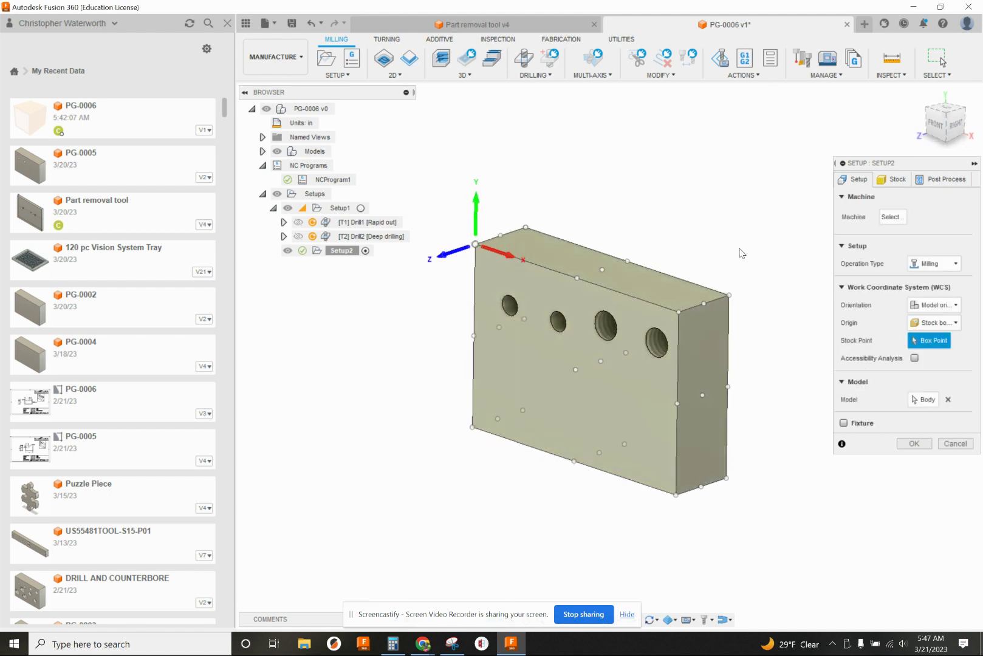
pyautogui.scroll(2, 694, 276)
pyautogui.keyDown('shift'); pyautogui.moveTo(694, 276); pyautogui.dragTo(704, 266, button='middle'); pyautogui.keyUp('shift')
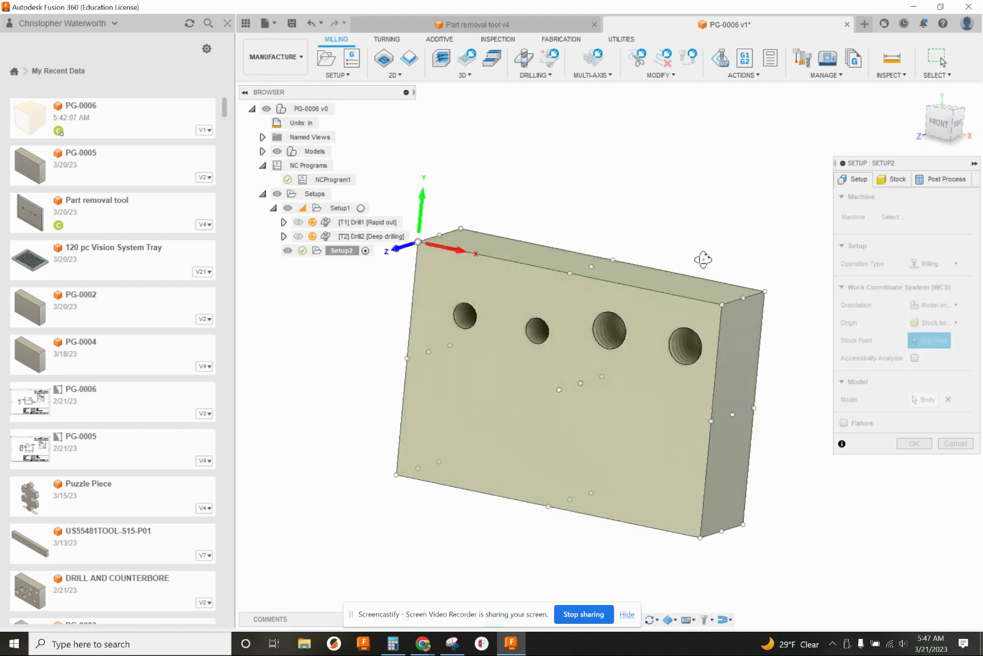
pyautogui.click(896, 185)
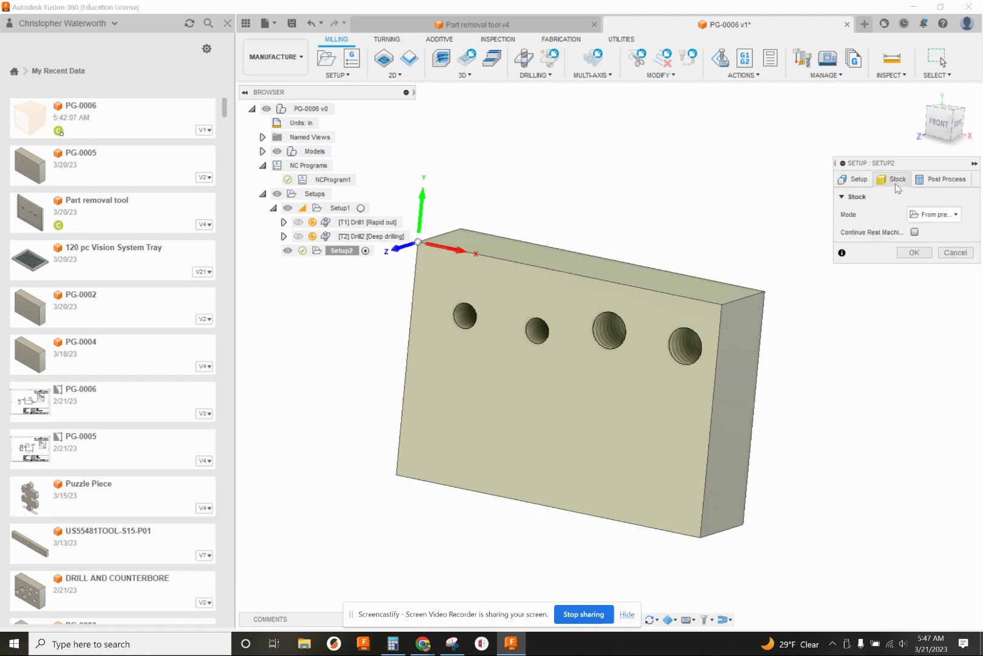
pyautogui.click(938, 180)
pyautogui.doubleClick(927, 214)
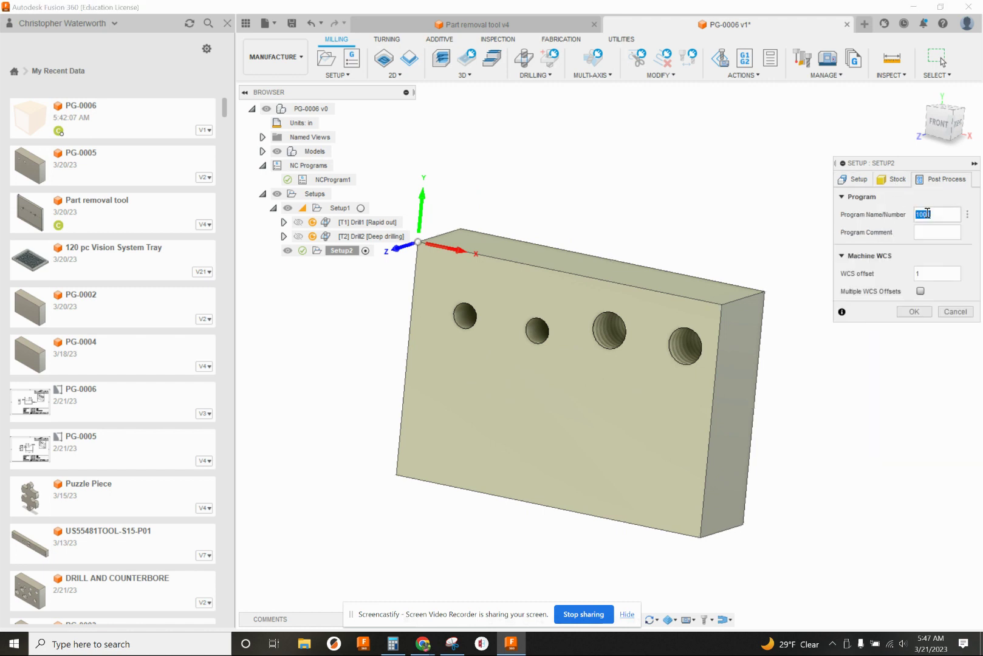
pyautogui.write('54')
pyautogui.write('17')
pyautogui.write('AND TAP.')
pyautogui.write(' G54 UPPER ')
pyautogui.write('LEFT')
pyautogui.write('.')
pyautogui.click(930, 312)
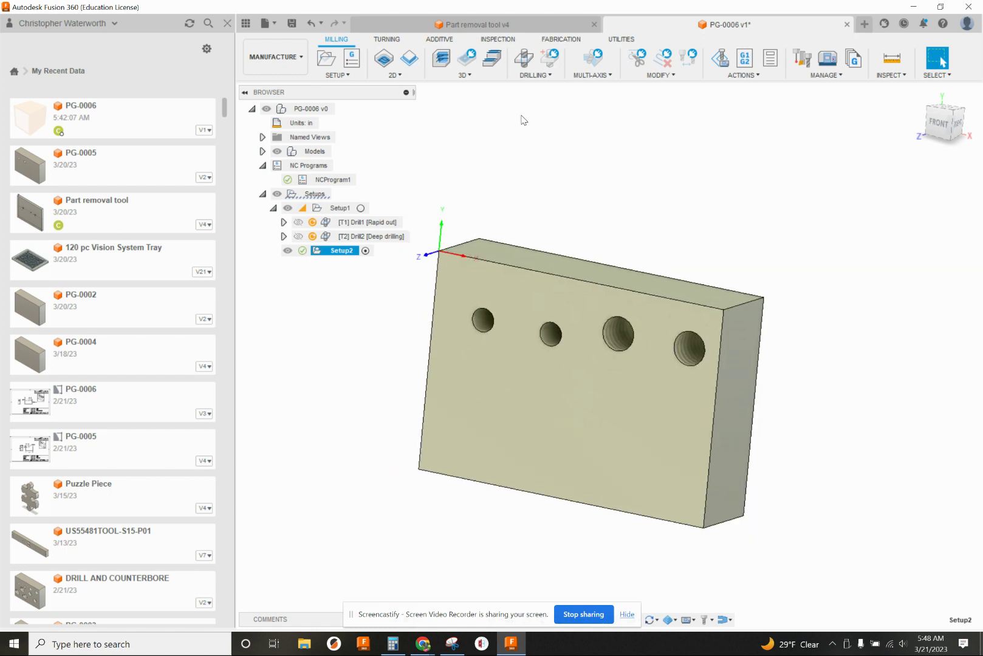
# Create a drill operation using the 1/4" spot drill on all four hole faces.
pyautogui.click(526, 62)
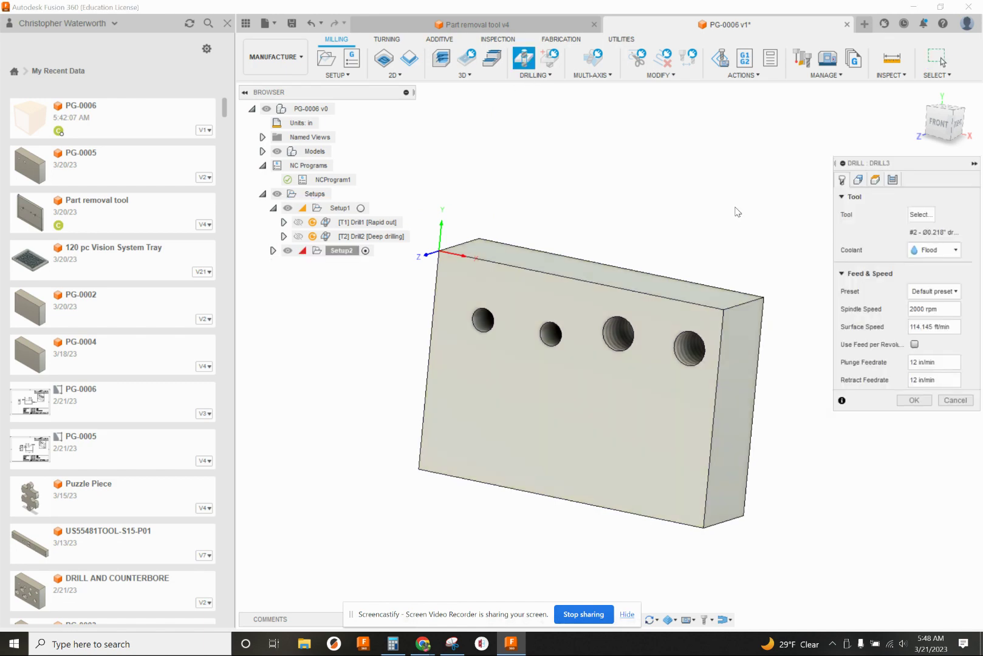
pyautogui.click(917, 215)
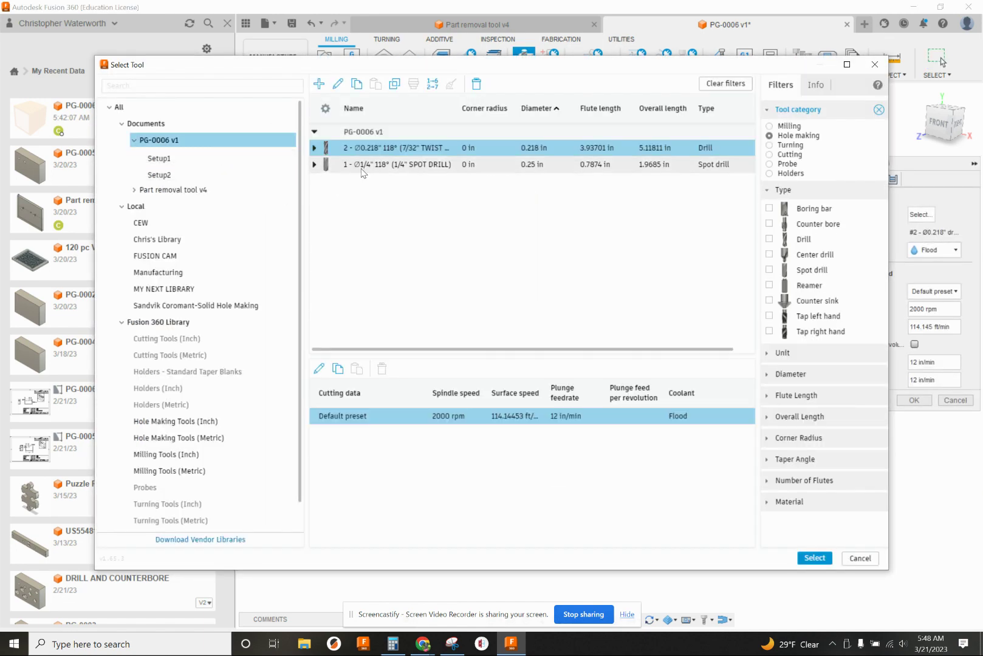
pyautogui.doubleClick(360, 166)
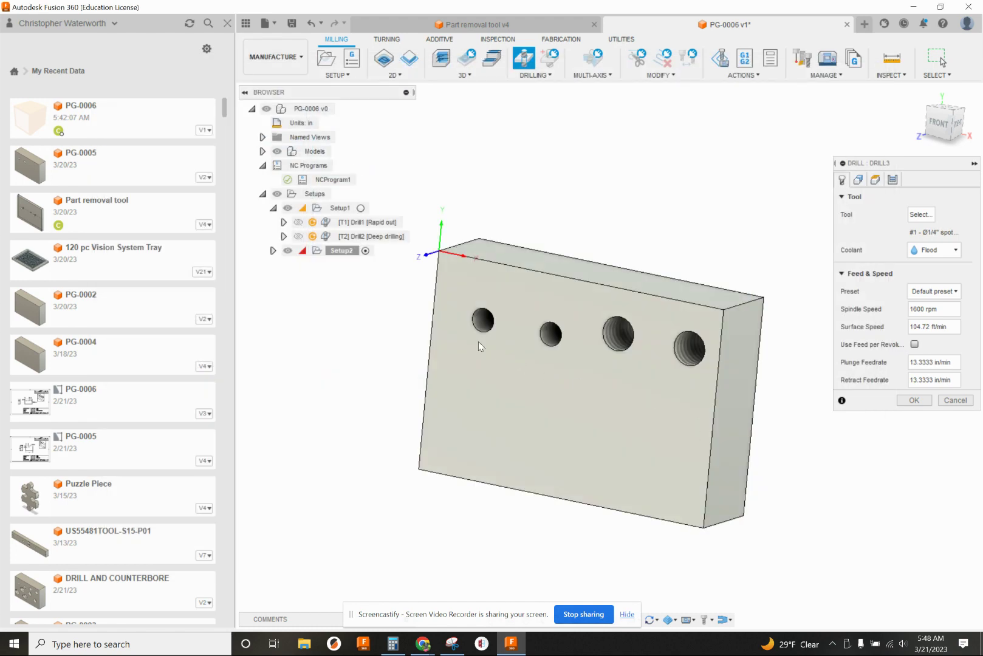
pyautogui.click(857, 180)
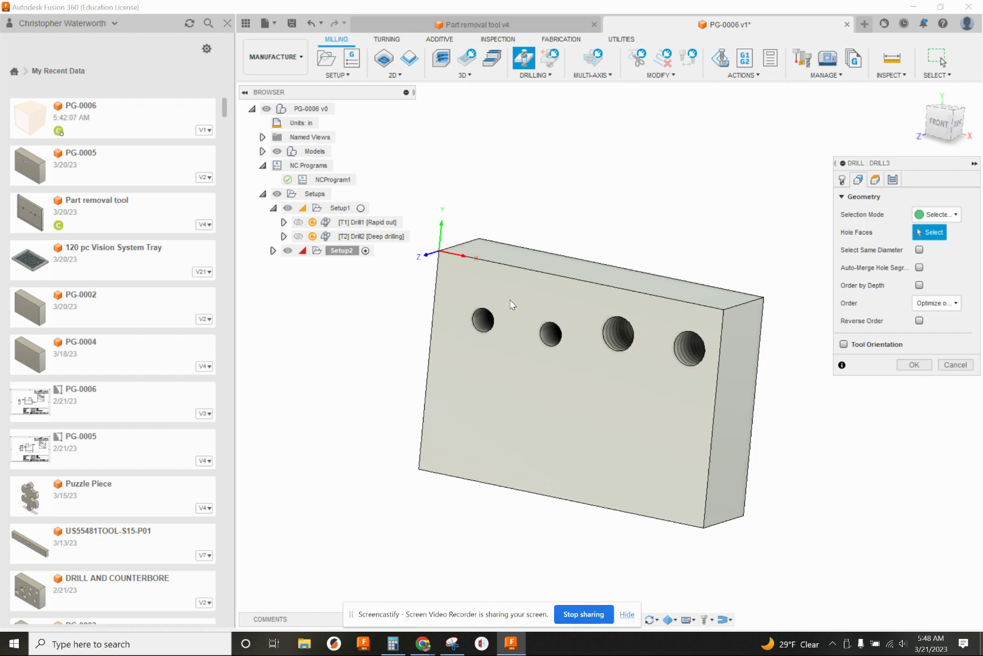
pyautogui.click(486, 323)
pyautogui.click(552, 336)
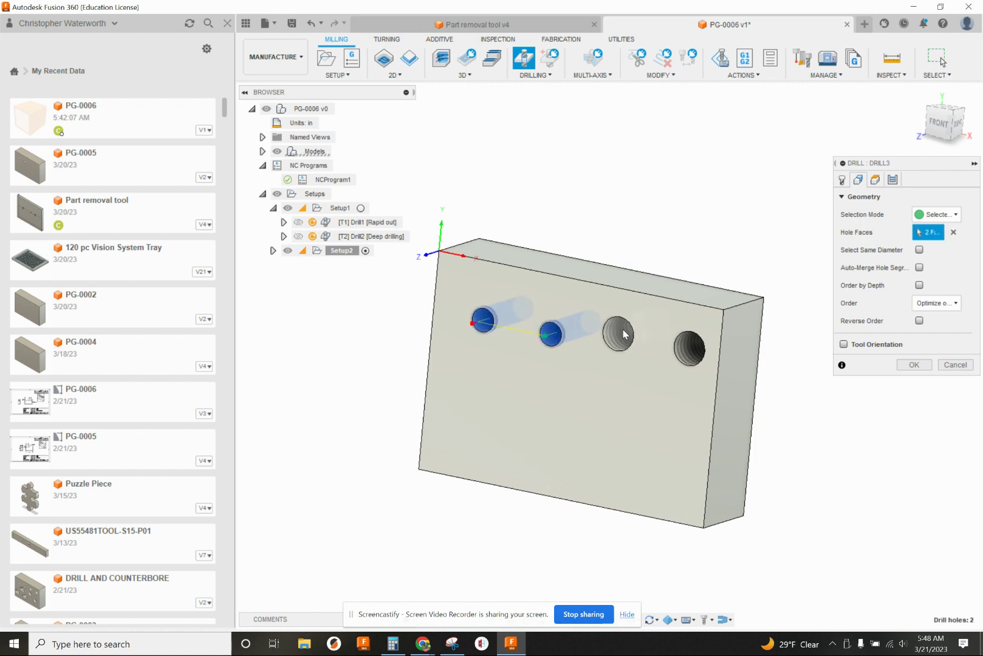
pyautogui.click(620, 334)
pyautogui.click(689, 348)
pyautogui.keyDown('shift'); pyautogui.moveTo(566, 380); pyautogui.dragTo(584, 294, button='middle'); pyautogui.keyUp('shift')
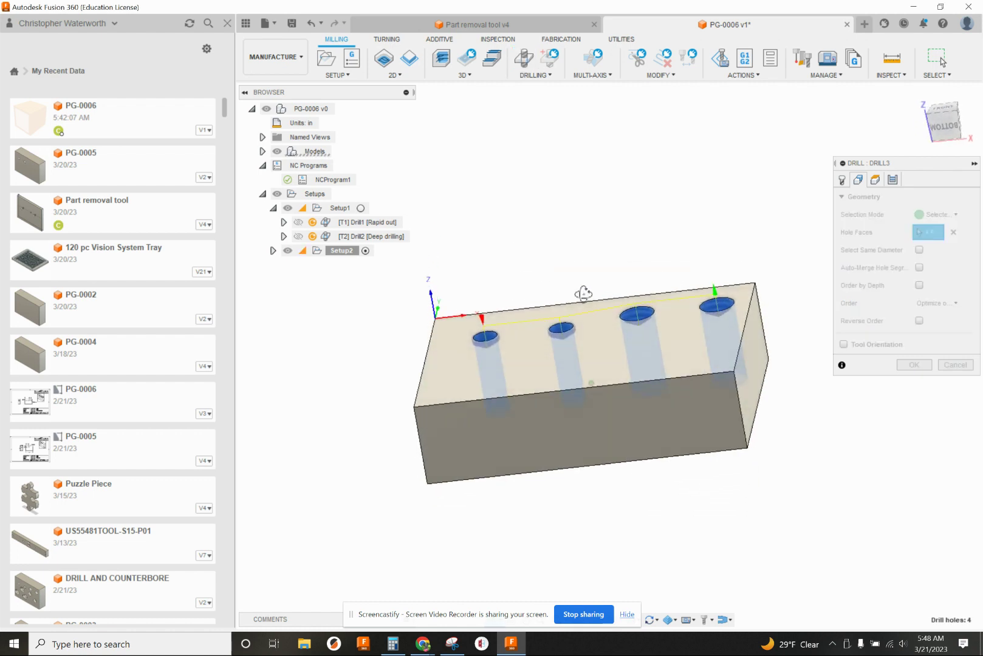
pyautogui.scroll(5, 571, 338)
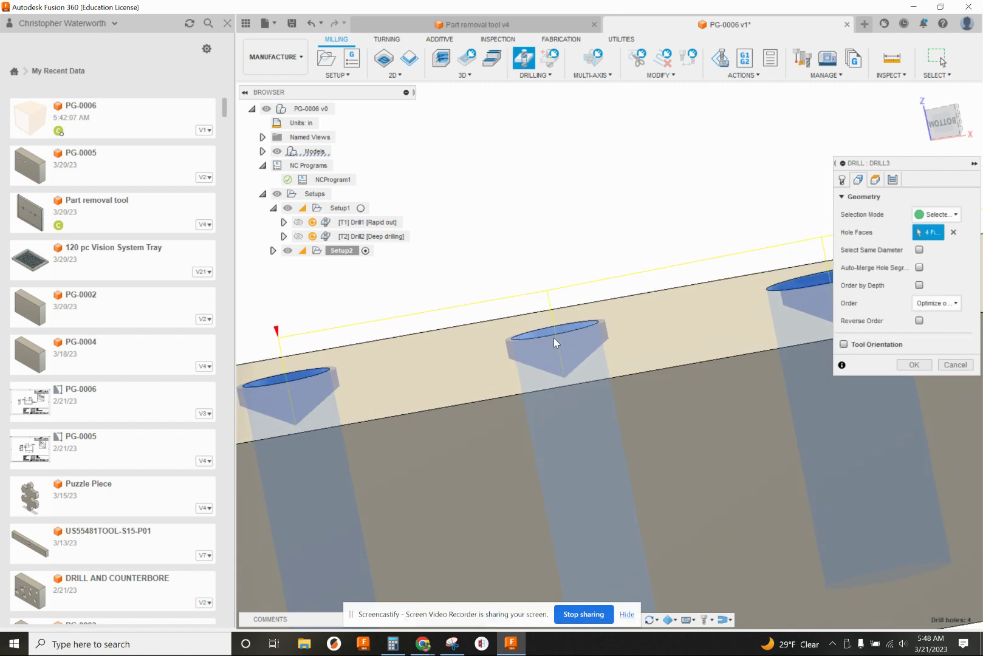
# Set the spot drill's bottom height offset to -0.08 in and accept the Drill3 operation.
pyautogui.click(875, 179)
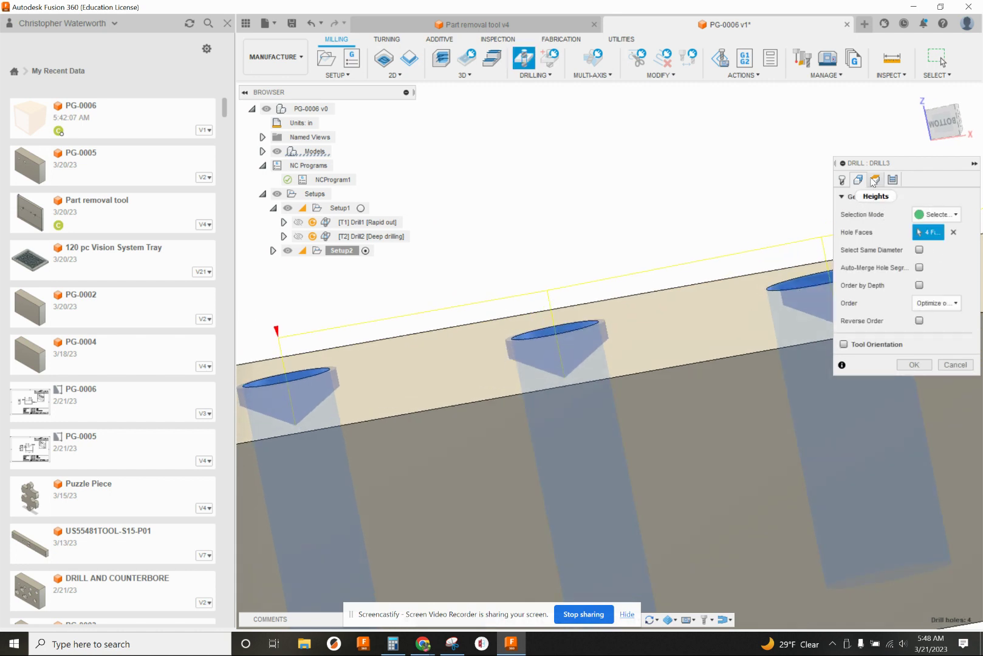
pyautogui.doubleClick(920, 470)
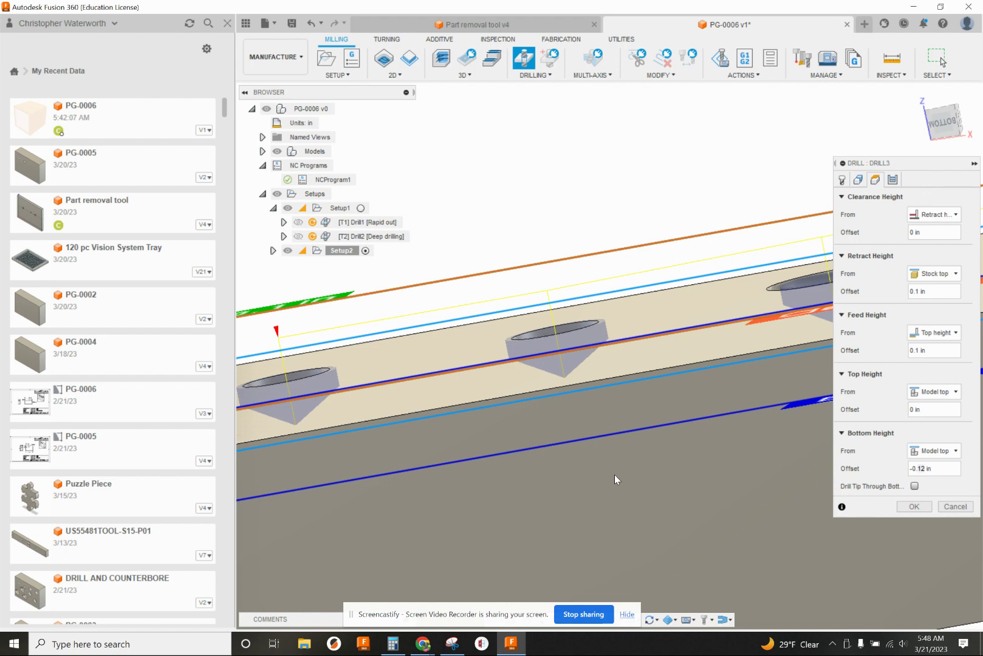
pyautogui.doubleClick(924, 469)
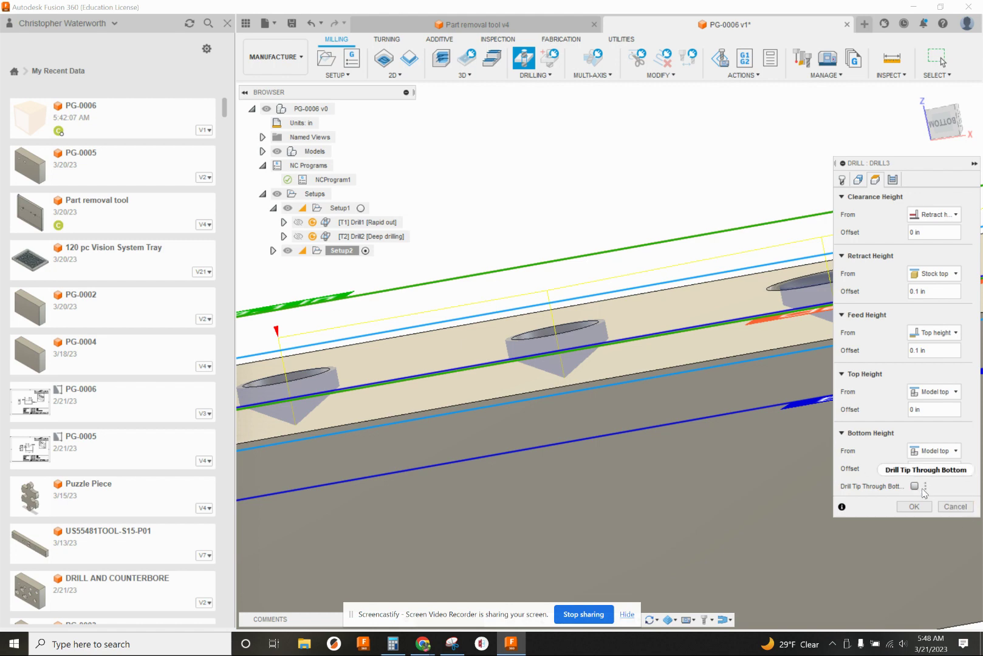
pyautogui.write('08in')
pyautogui.scroll(-5, 605, 357)
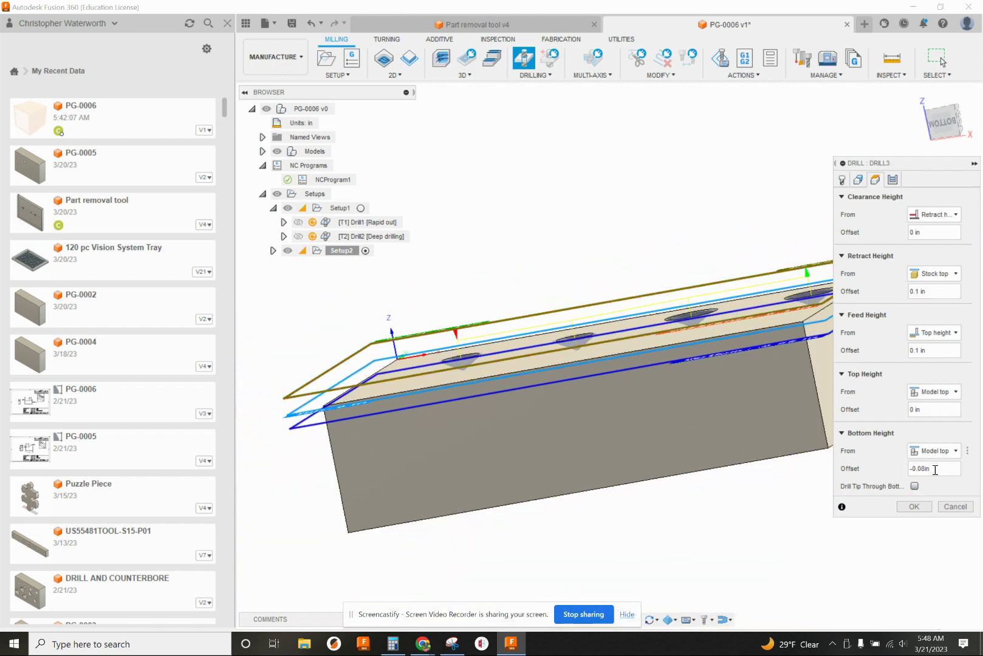
pyautogui.click(914, 506)
pyautogui.keyDown('shift'); pyautogui.moveTo(650, 395); pyautogui.dragTo(434, 318, button='middle'); pyautogui.keyUp('shift')
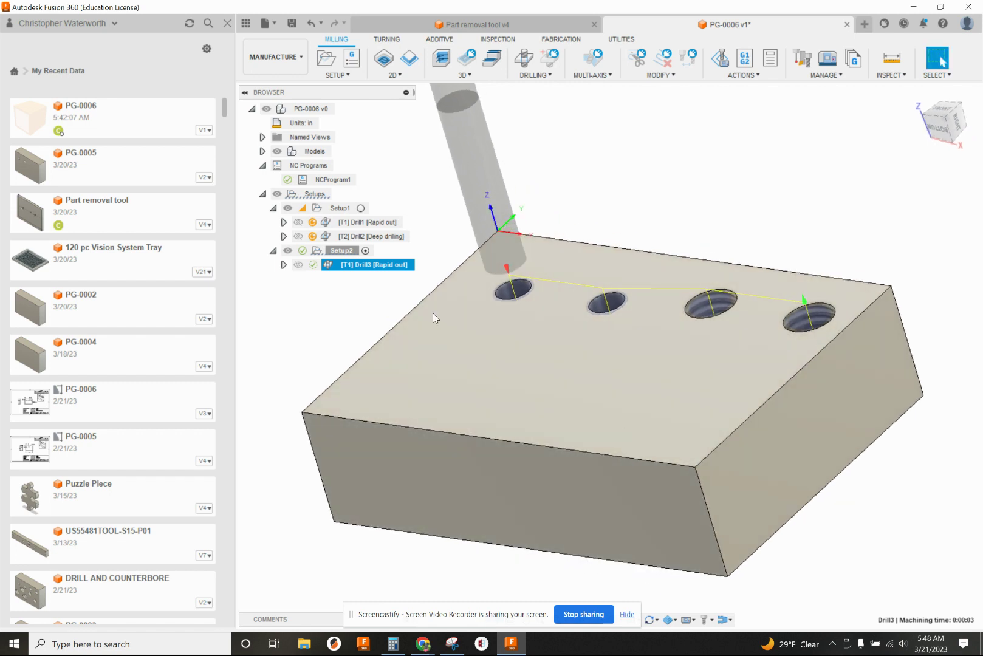
# Start a second drill operation and create a new drill tool in the local library.
pyautogui.click(521, 63)
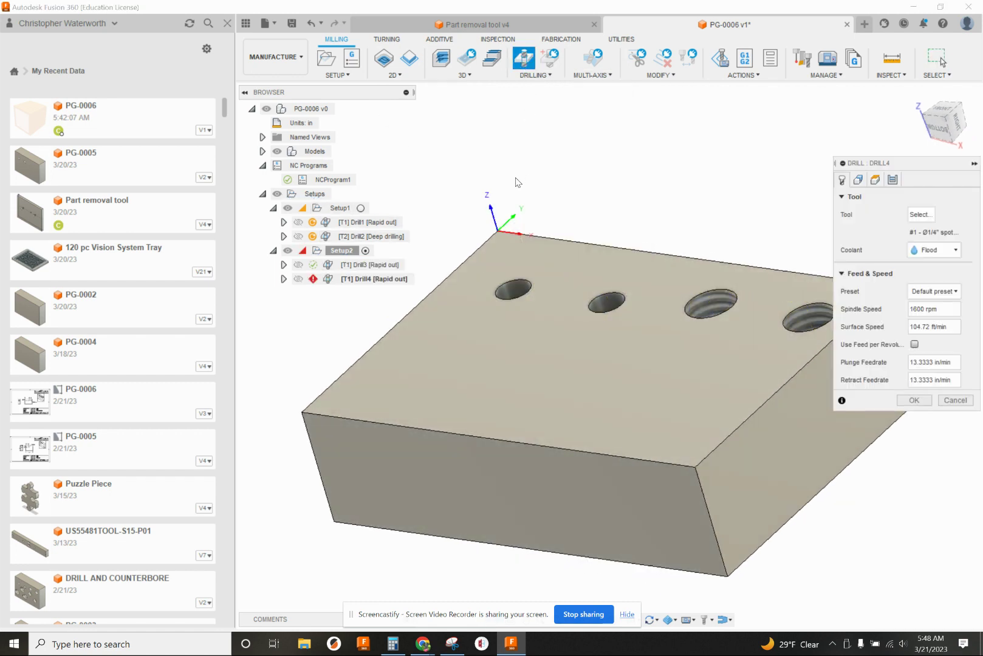
pyautogui.click(859, 183)
pyautogui.click(841, 180)
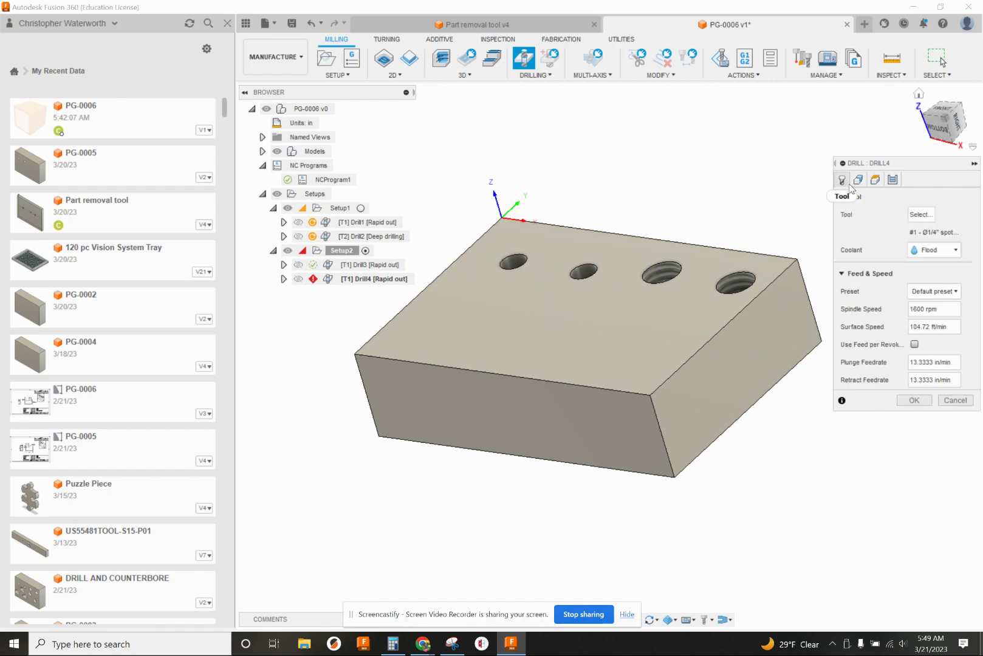
pyautogui.click(916, 215)
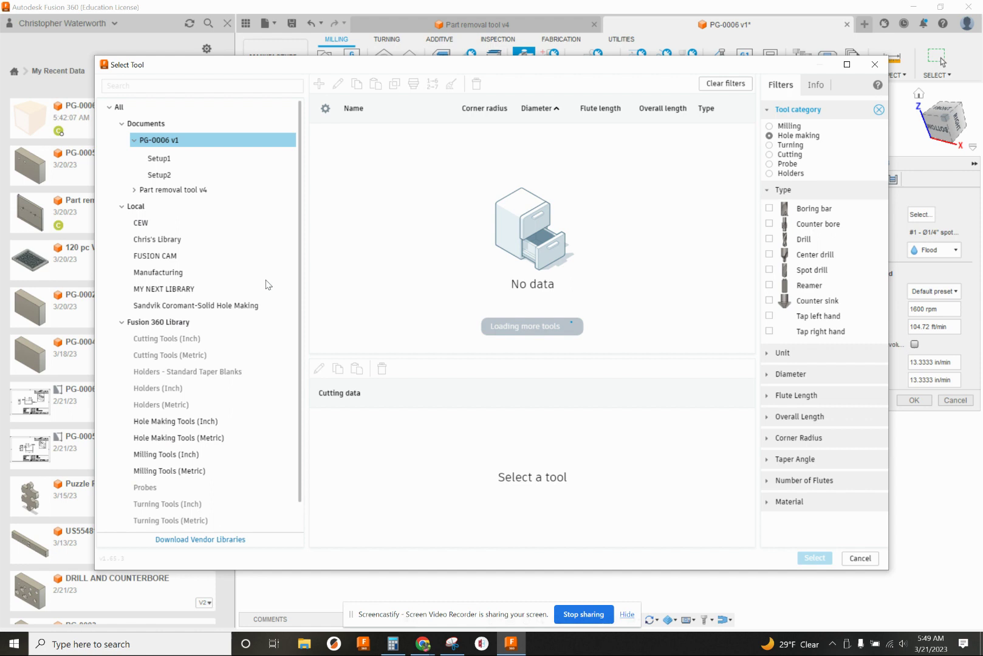
pyautogui.click(160, 241)
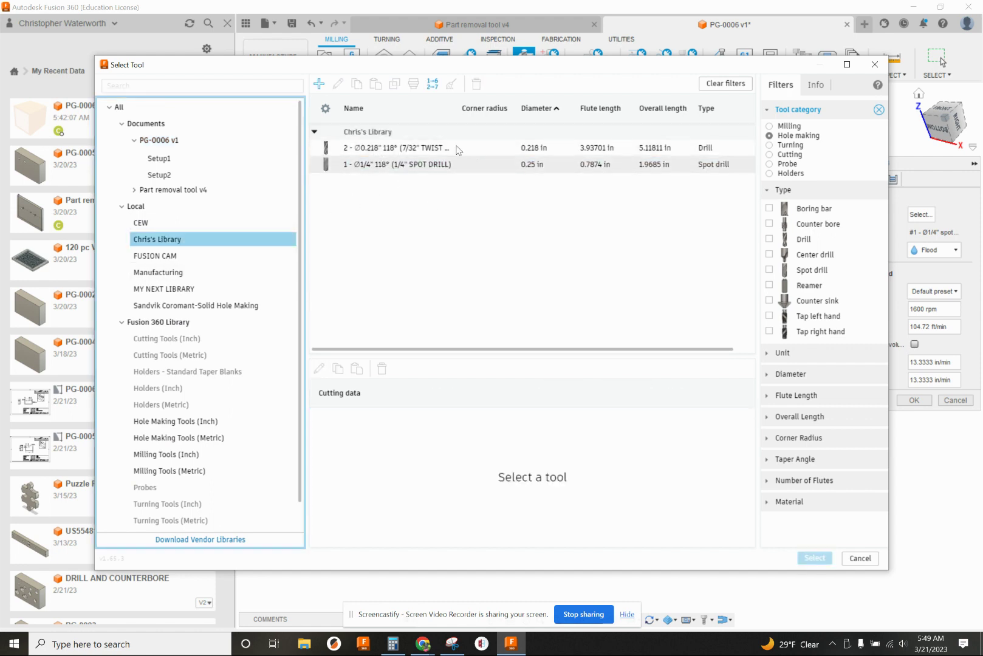
pyautogui.click(322, 88)
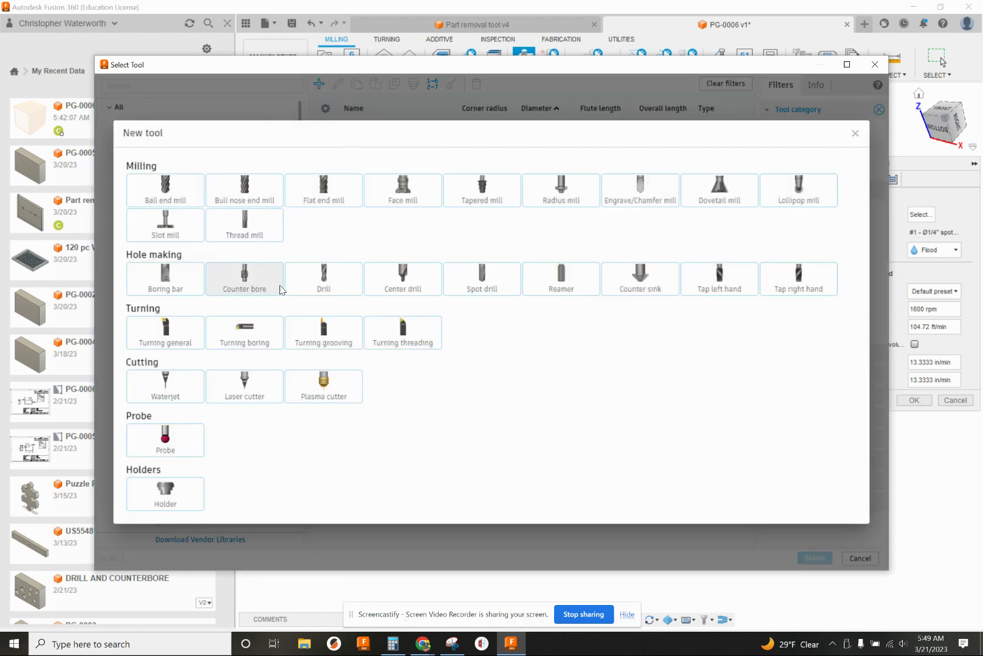
pyautogui.click(324, 289)
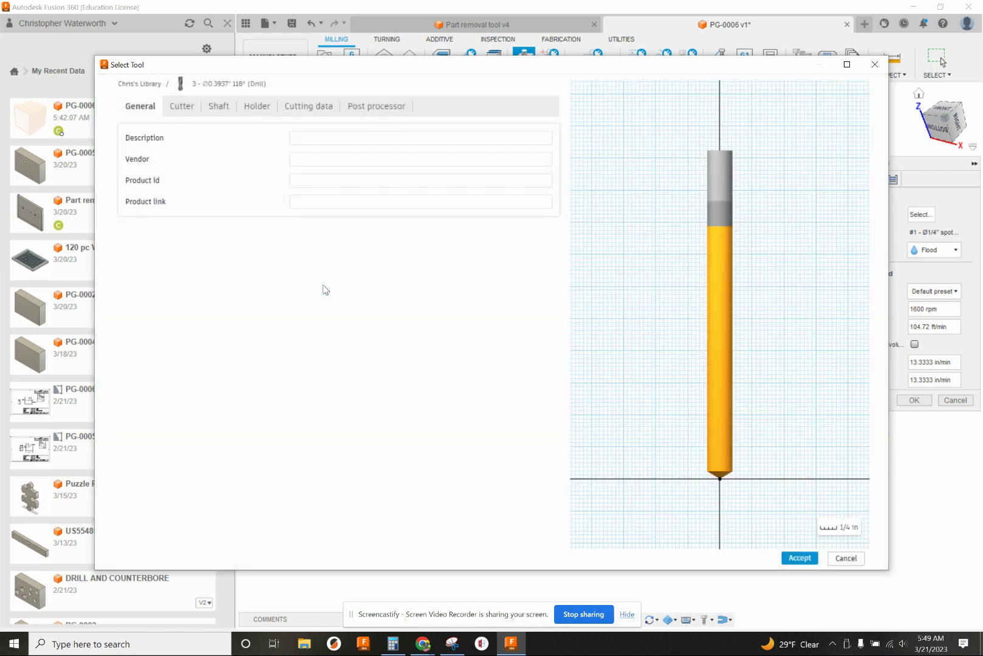
pyautogui.click(307, 136)
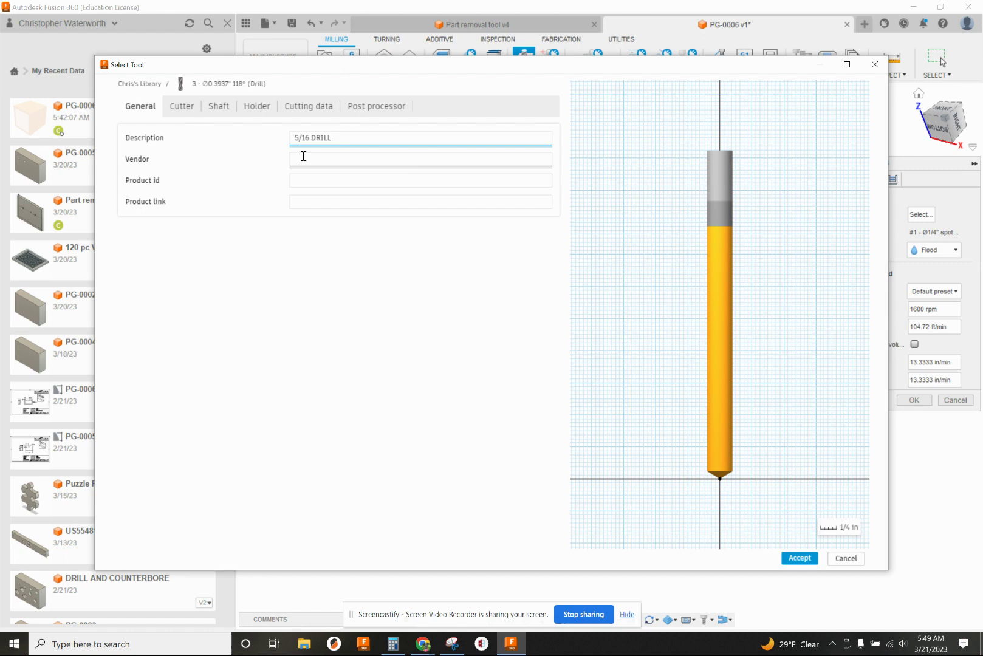
# Give the new drill a 0.312 in diameter, 1000 rpm spindle speed and 8 in/min plunge.
pyautogui.click(178, 110)
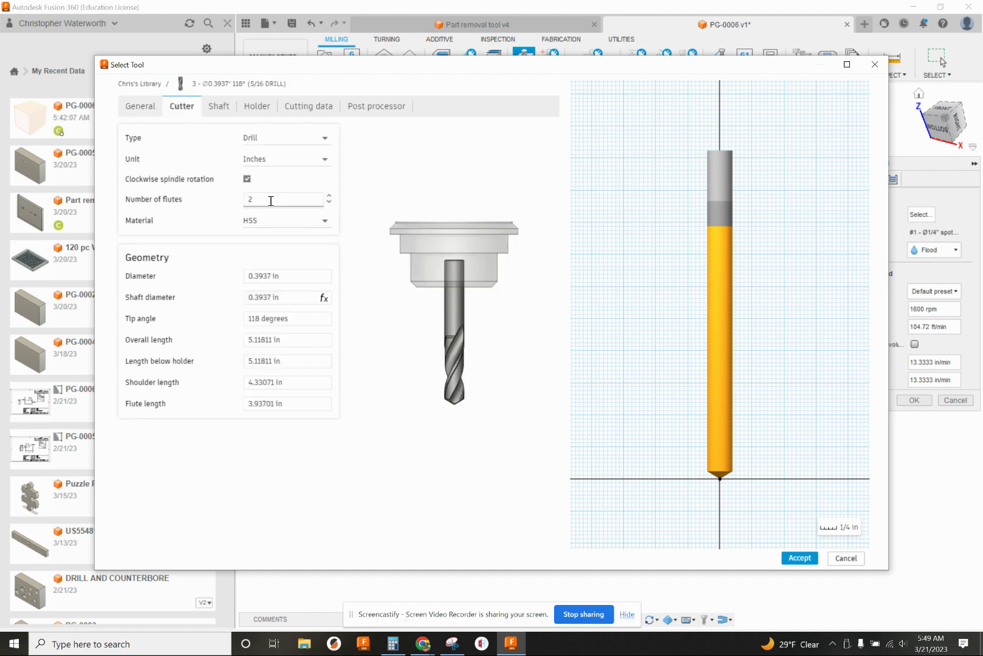
pyautogui.click(274, 277)
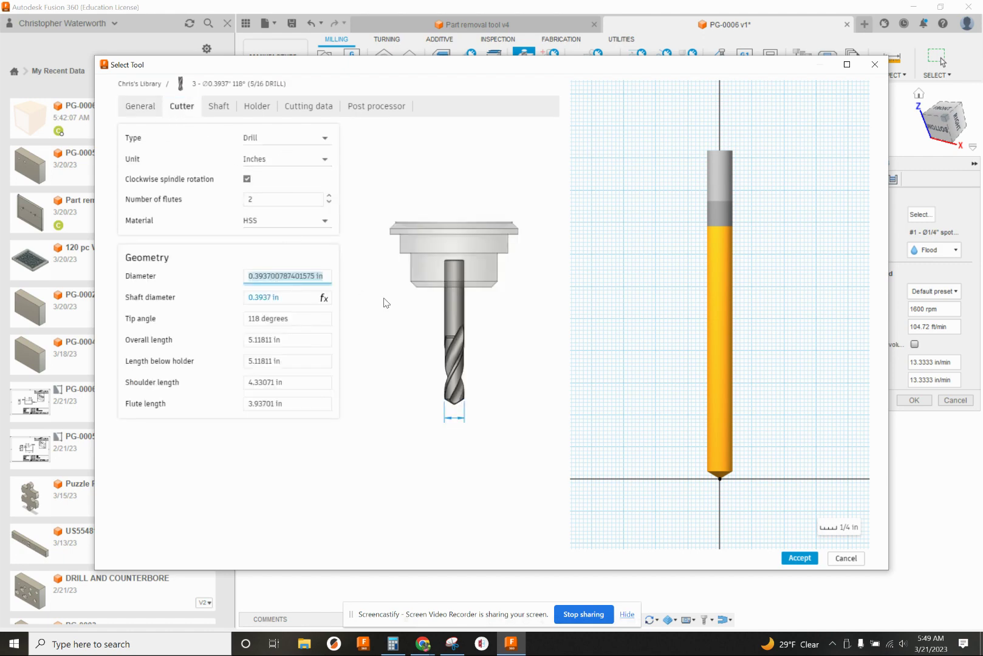
pyautogui.write('.')
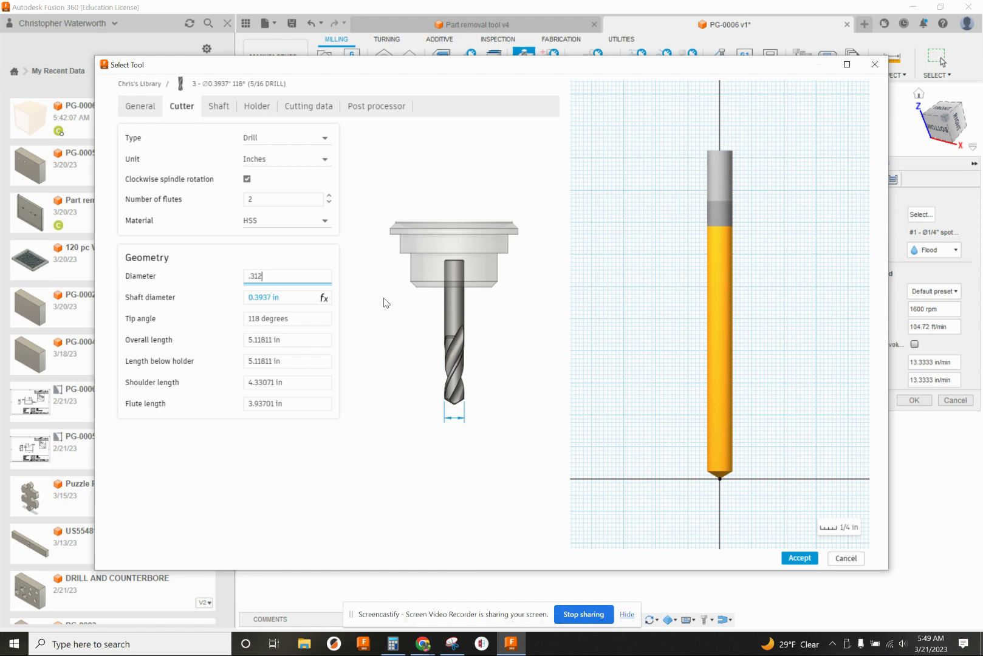
pyautogui.write('312')
pyautogui.press('Tab')
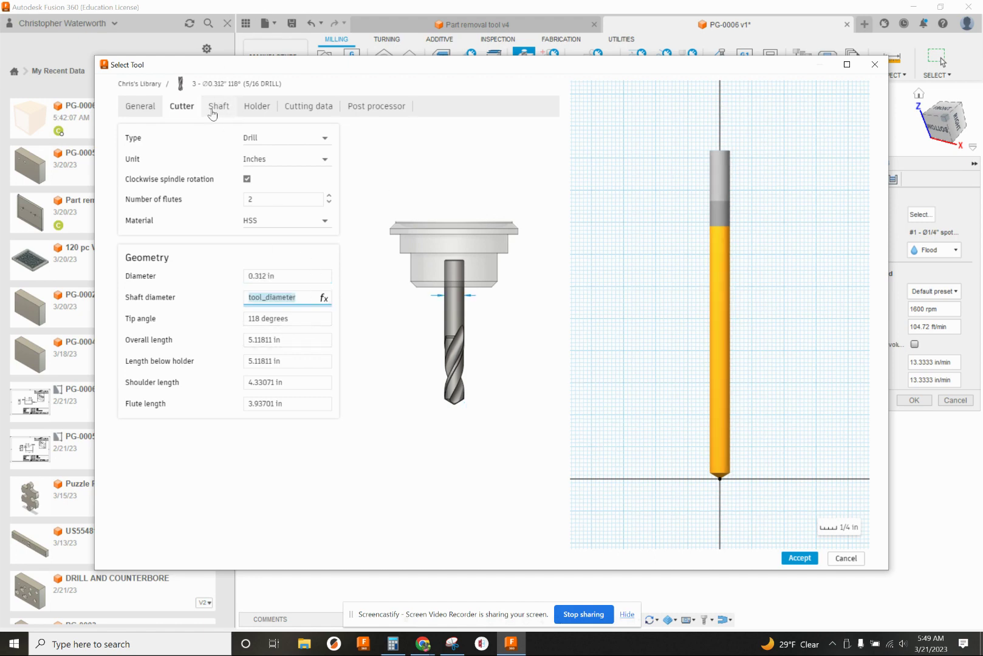
pyautogui.click(294, 113)
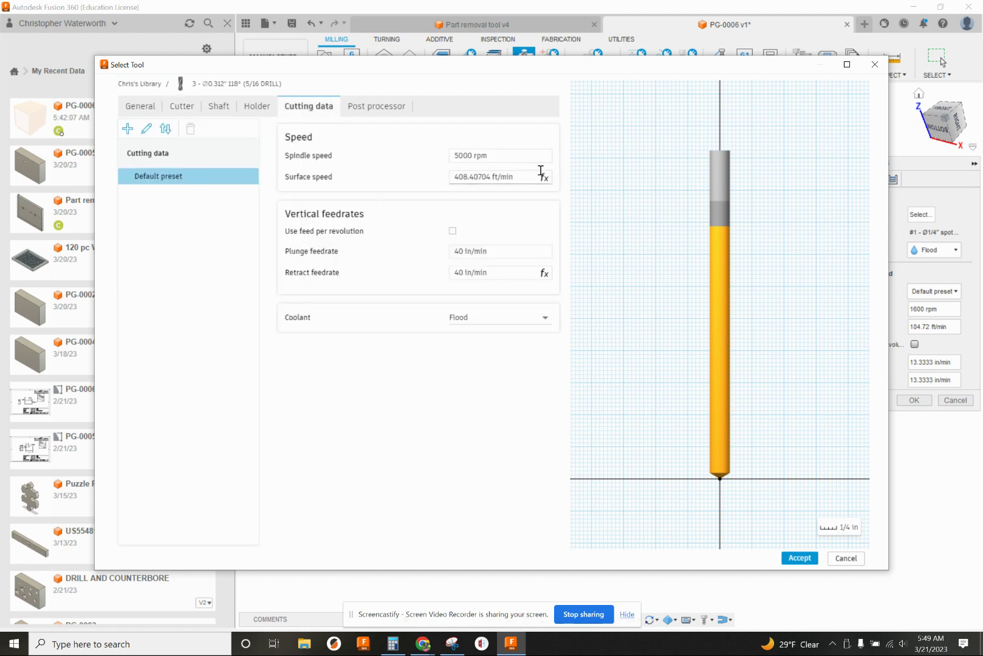
pyautogui.click(460, 158)
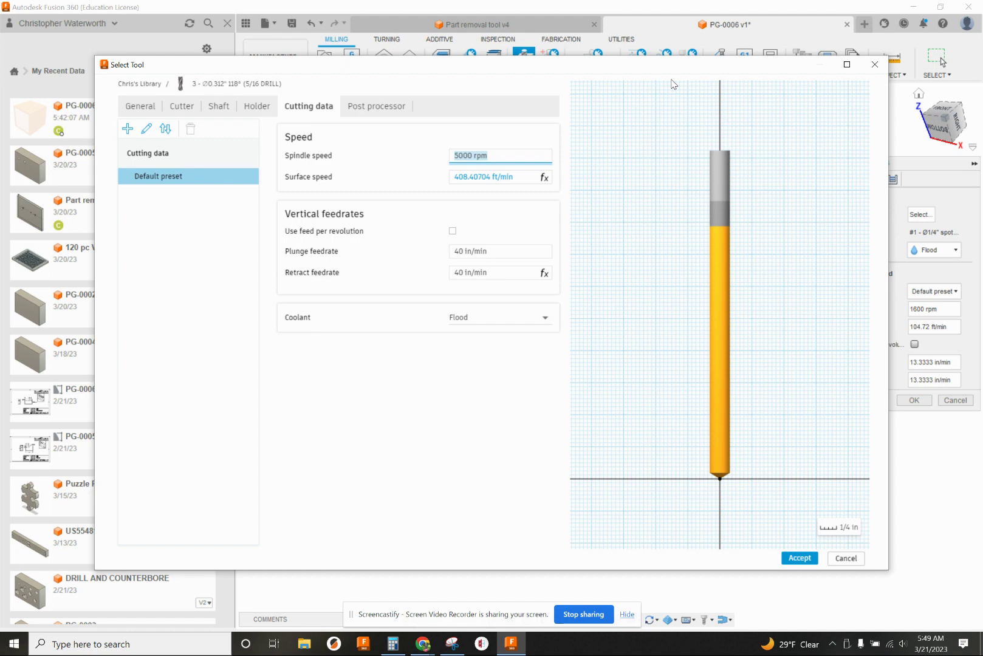
pyautogui.write('1000')
pyautogui.click(469, 254)
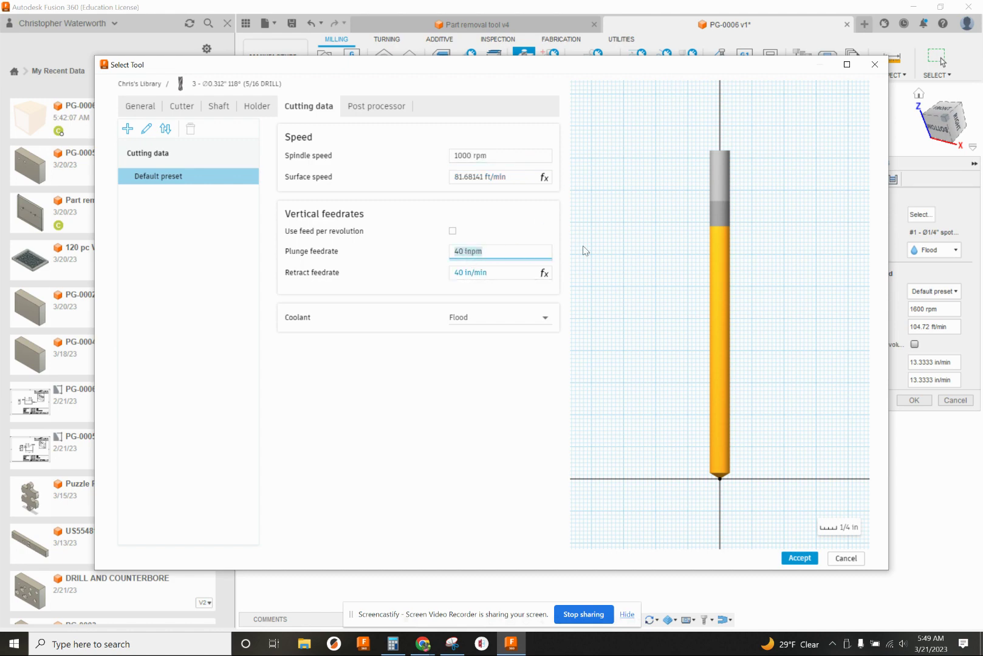
pyautogui.write('8')
pyautogui.press('Tab')
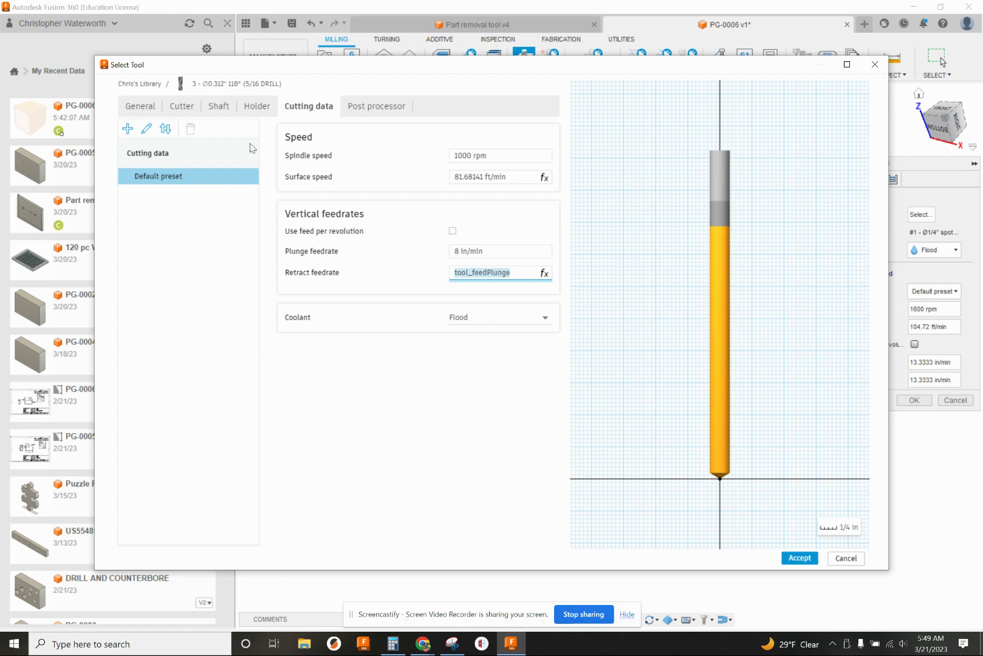
# Number the 5/16 drill as tool 2 with length offset 2 and save it to the library.
pyautogui.click(370, 111)
pyautogui.click(301, 140)
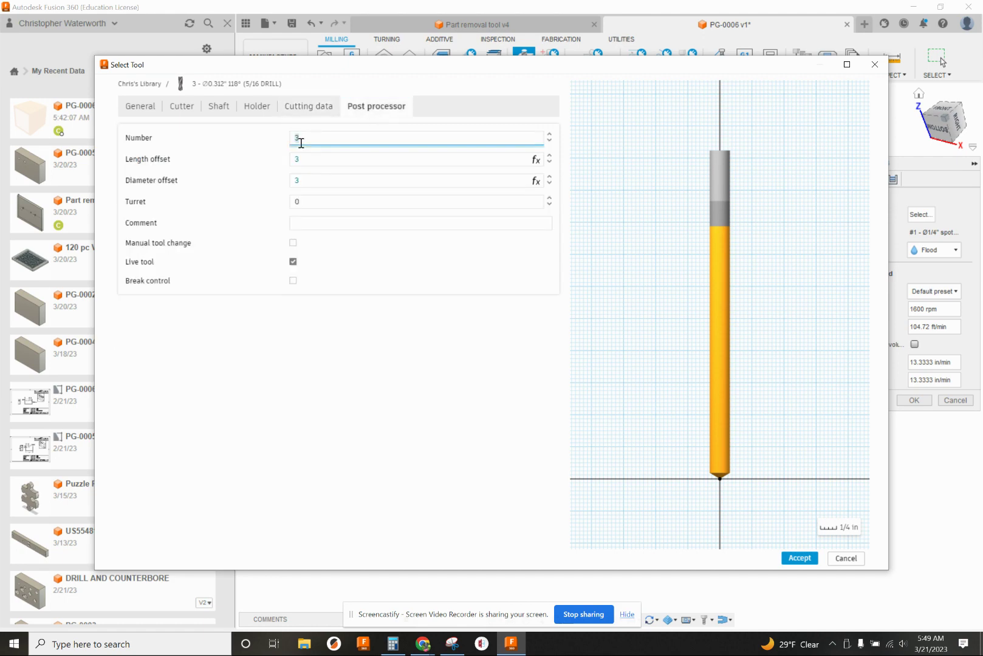
pyautogui.write('2')
pyautogui.click(330, 156)
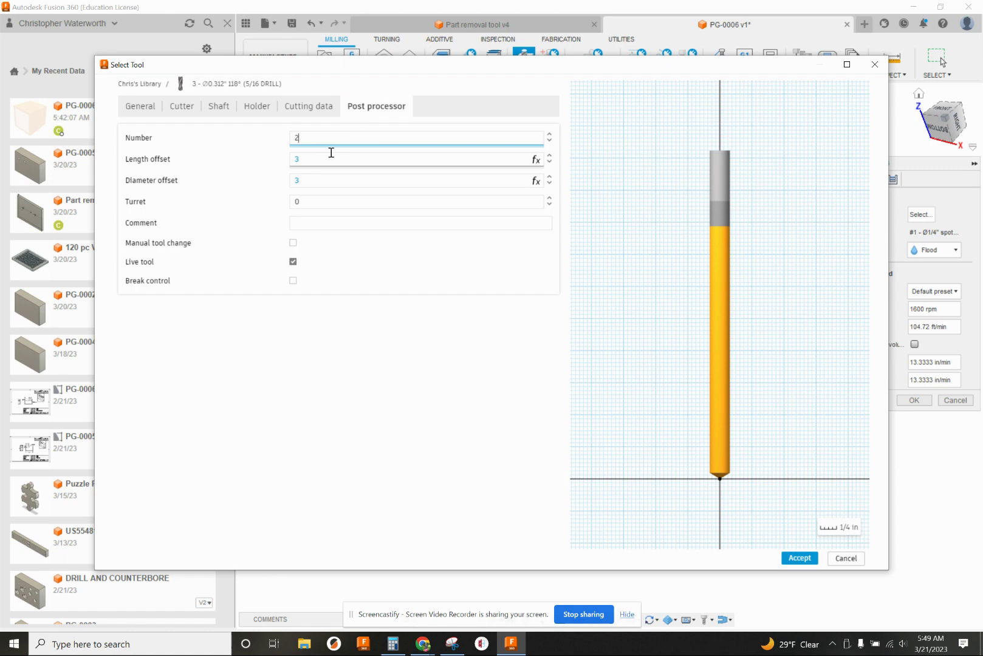
pyautogui.click(331, 178)
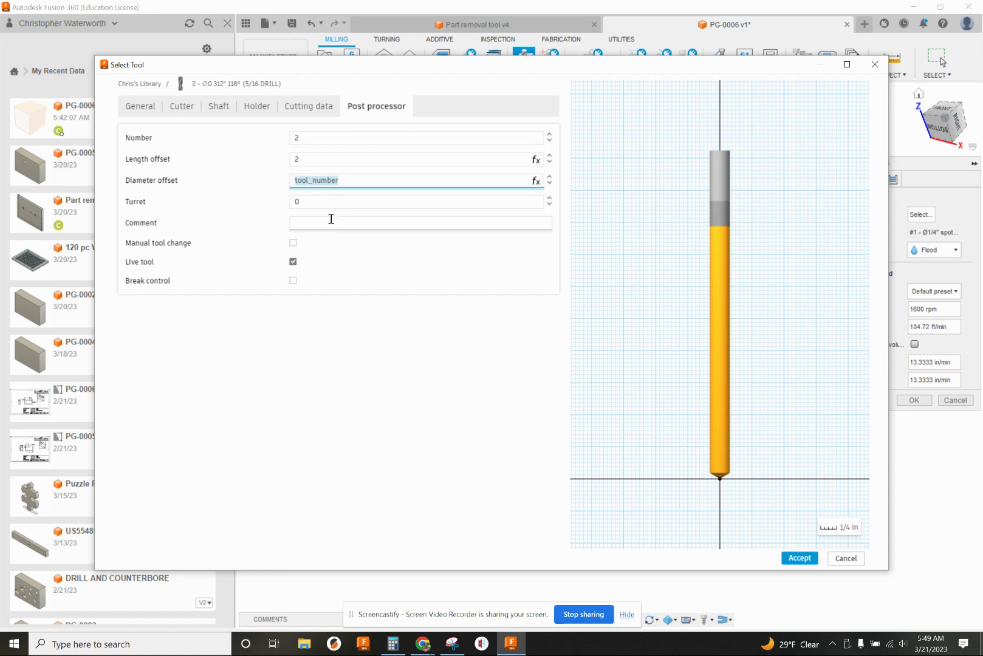
pyautogui.click(790, 559)
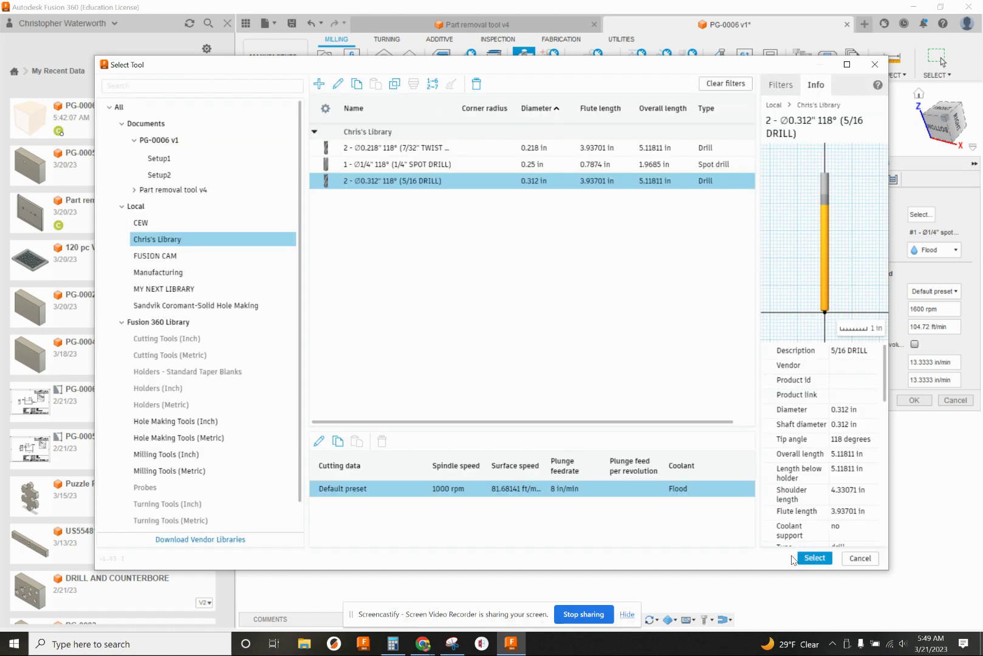
# Use the 5/16 drill for Drill4 and select the two right-side holes.
pyautogui.click(820, 564)
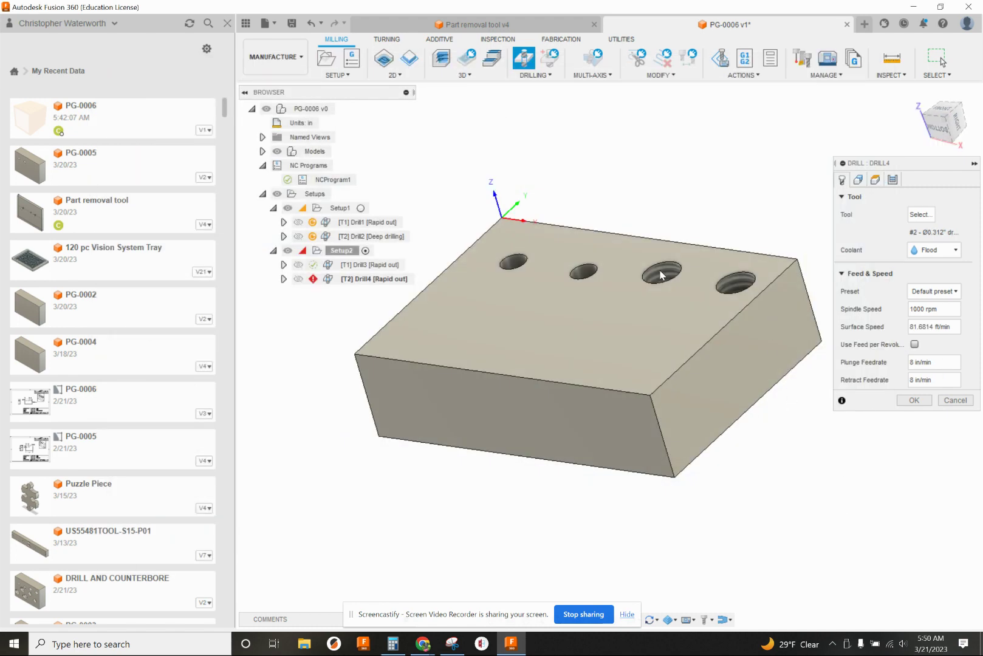
pyautogui.click(858, 179)
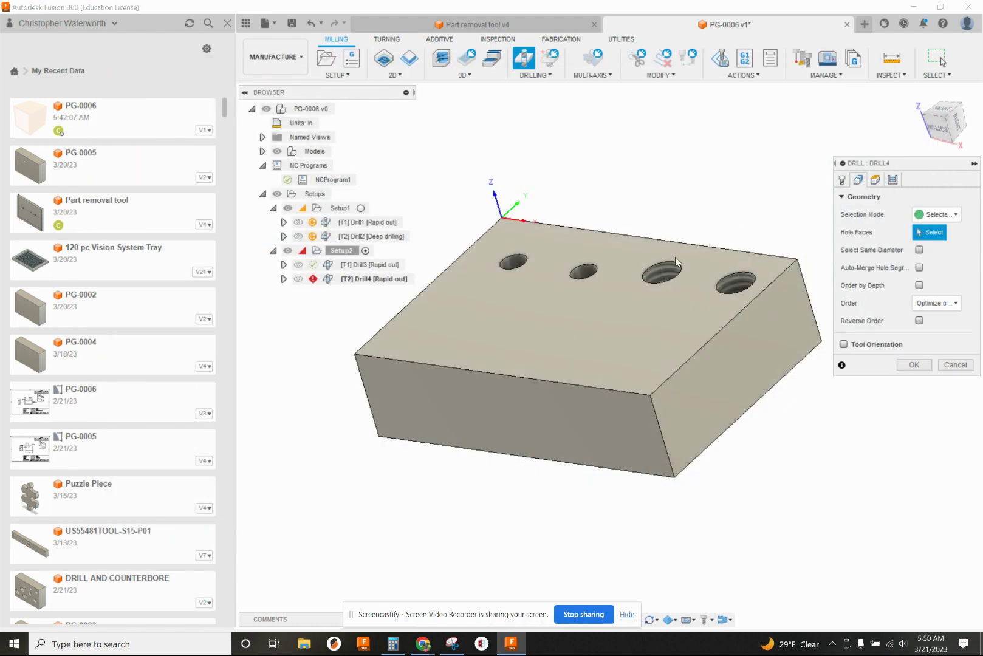
pyautogui.click(662, 273)
pyautogui.click(735, 282)
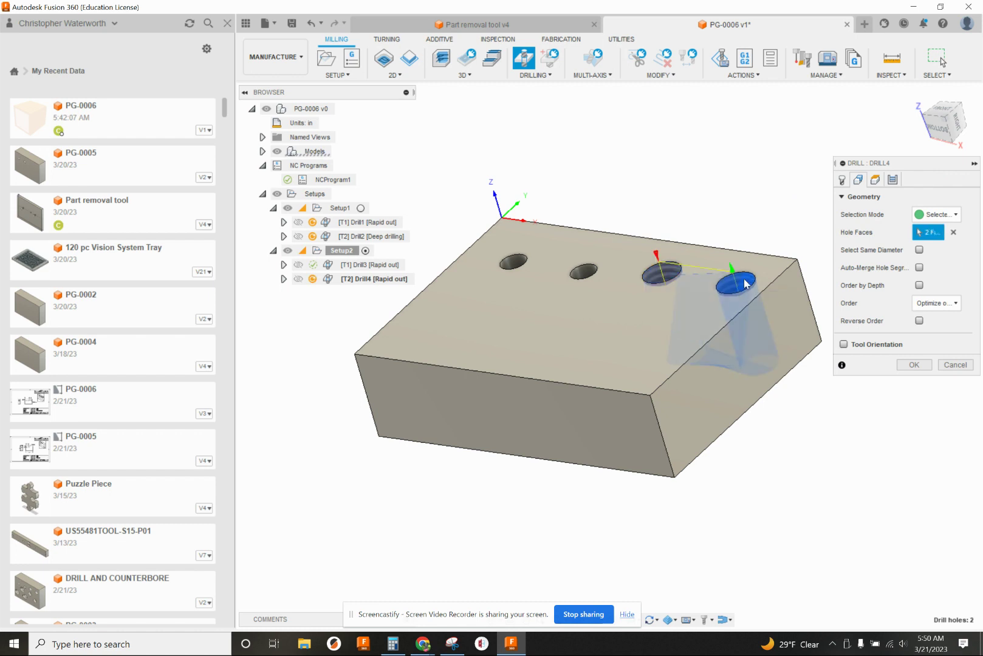
# Set Drill4's bottom height to measure from the model bottom.
pyautogui.click(875, 180)
pyautogui.keyDown('shift'); pyautogui.moveTo(486, 255); pyautogui.dragTo(623, 327, button='middle'); pyautogui.keyUp('shift')
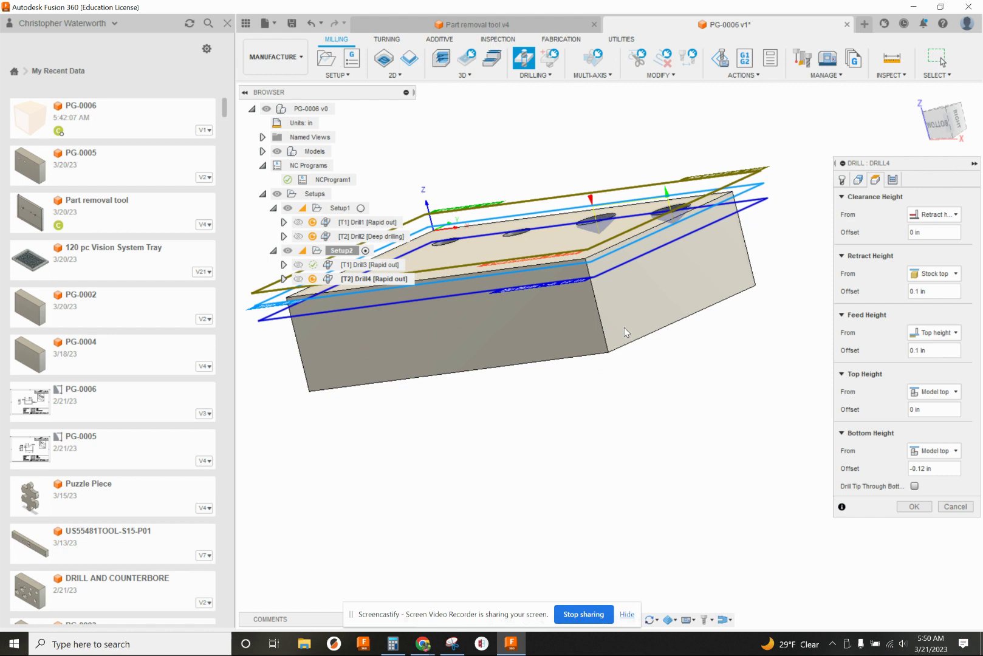
pyautogui.click(928, 450)
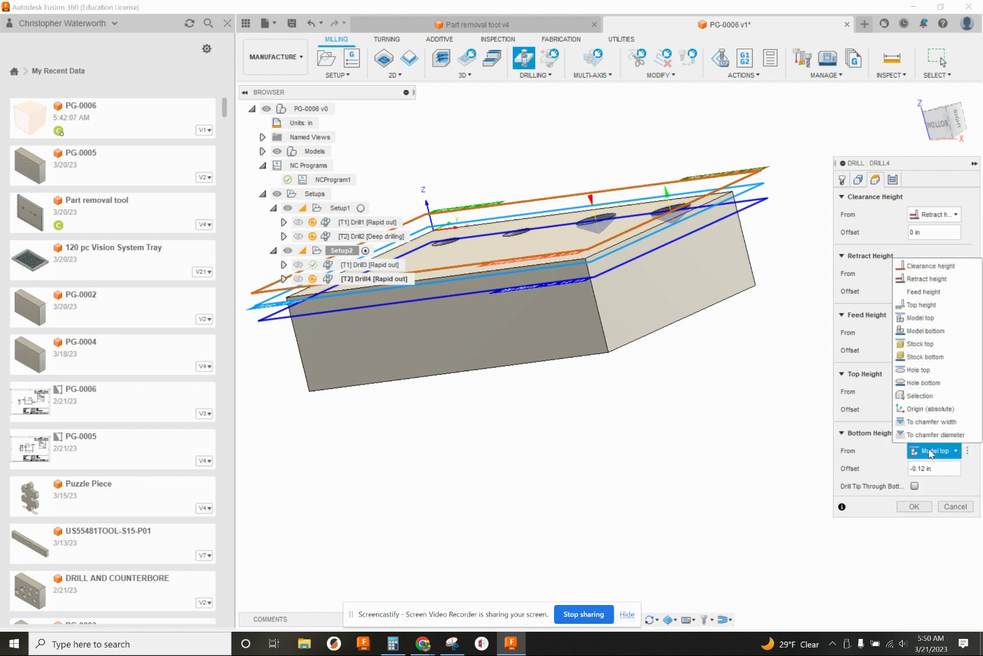
pyautogui.click(925, 331)
pyautogui.keyDown('shift'); pyautogui.moveTo(760, 365); pyautogui.dragTo(694, 340, button='middle'); pyautogui.keyUp('shift')
pyautogui.scroll(6, 705, 328)
pyautogui.scroll(3, 702, 324)
pyautogui.scroll(-10, 703, 319)
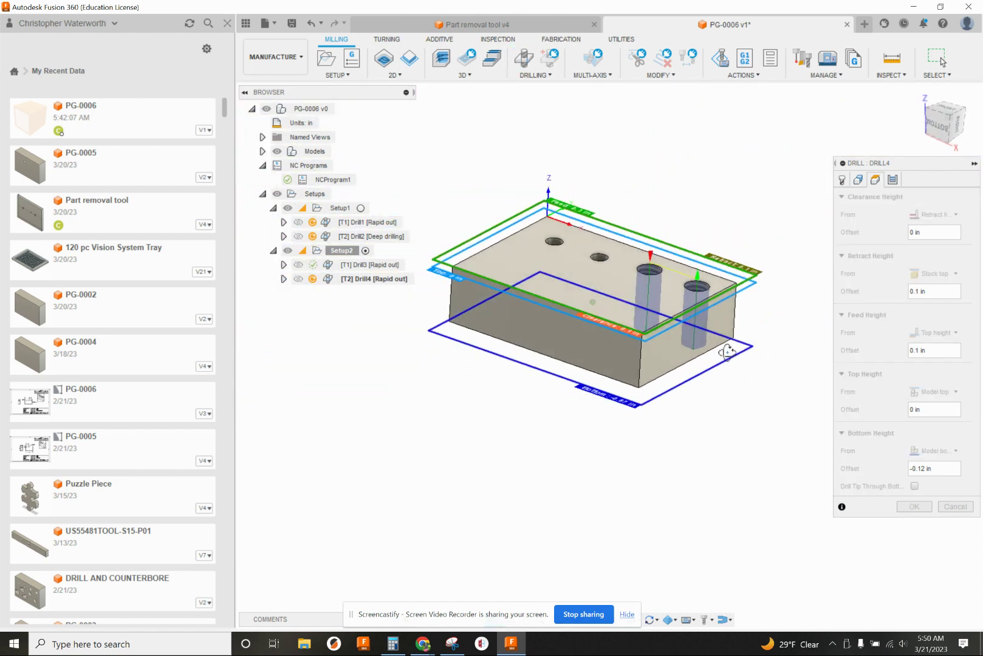
pyautogui.moveTo(763, 248)
pyautogui.keyDown('shift'); pyautogui.mouseDown(button='middle')
pyautogui.moveTo(759, 228)
pyautogui.moveTo(771, 255)
pyautogui.mouseUp(button='middle'); pyautogui.keyUp('shift')
# Change the cycle to Deep drilling - full retract and confirm Drill4.
pyautogui.click(897, 181)
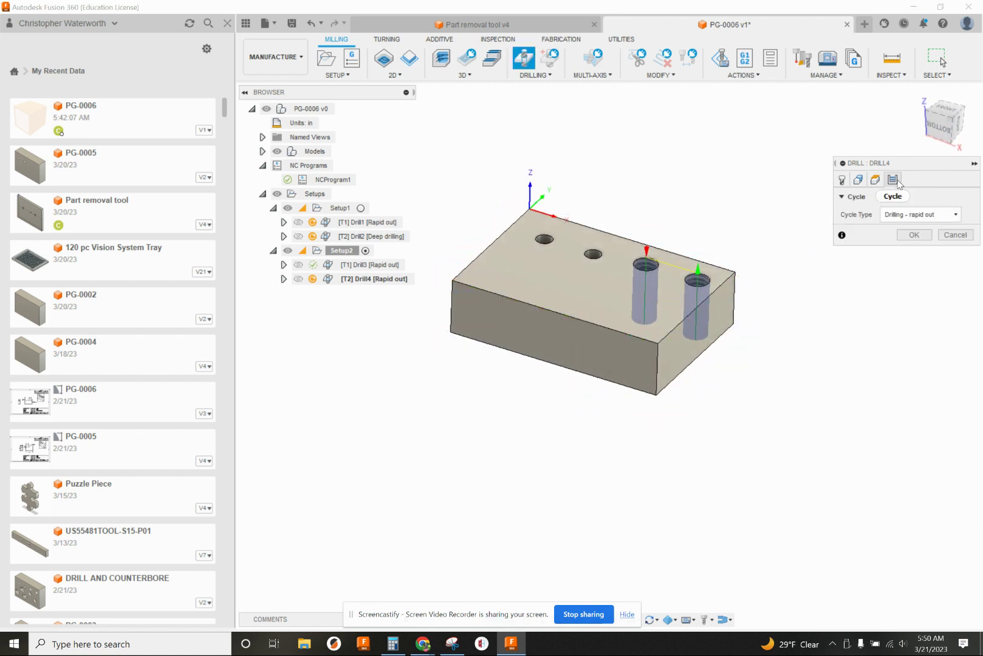
pyautogui.click(907, 219)
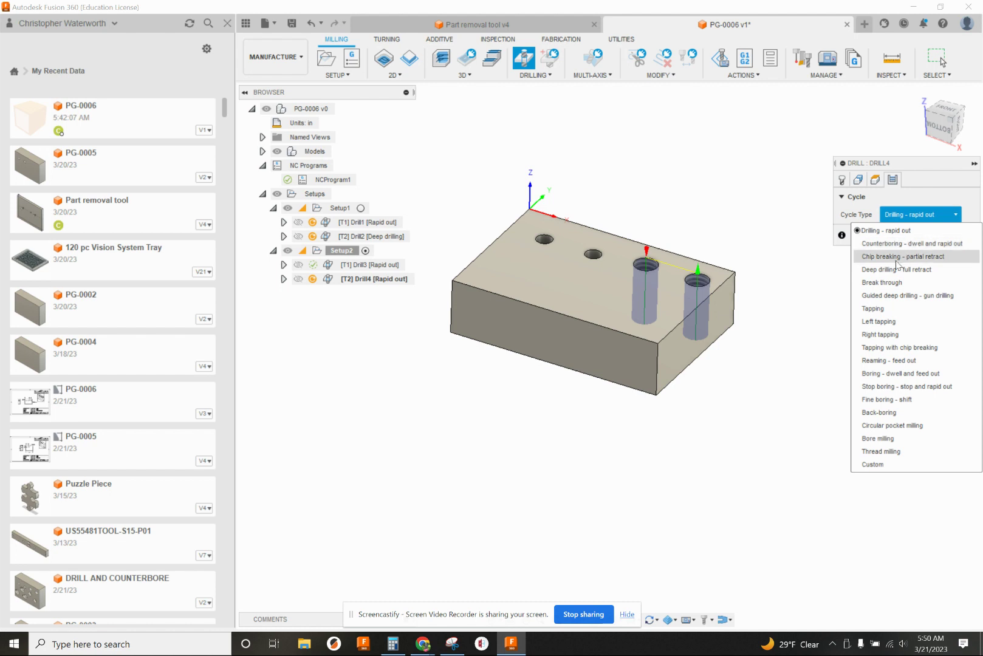
pyautogui.click(876, 274)
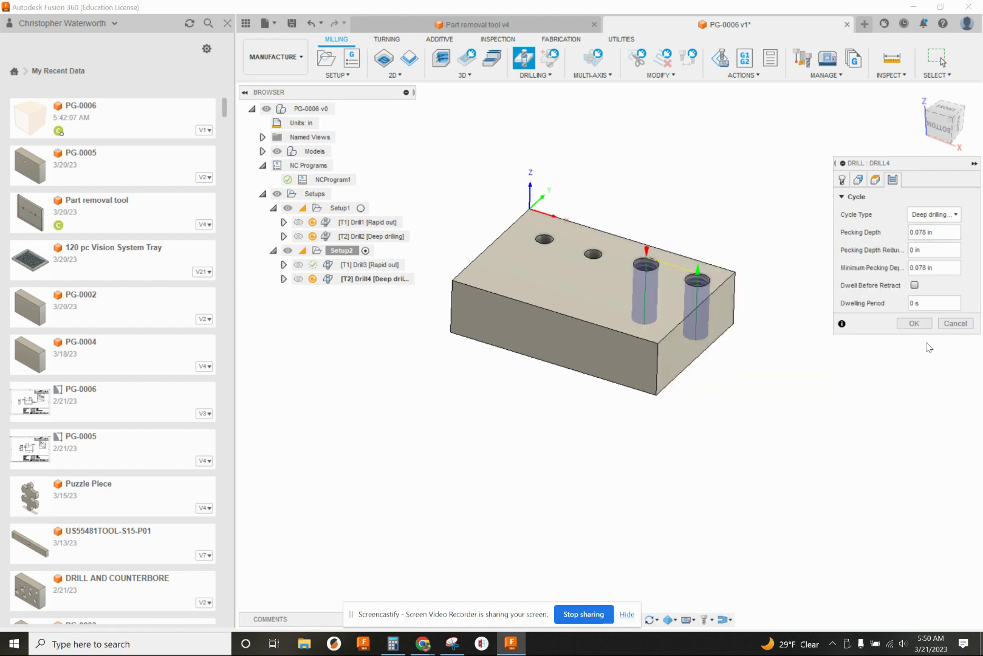
pyautogui.click(913, 324)
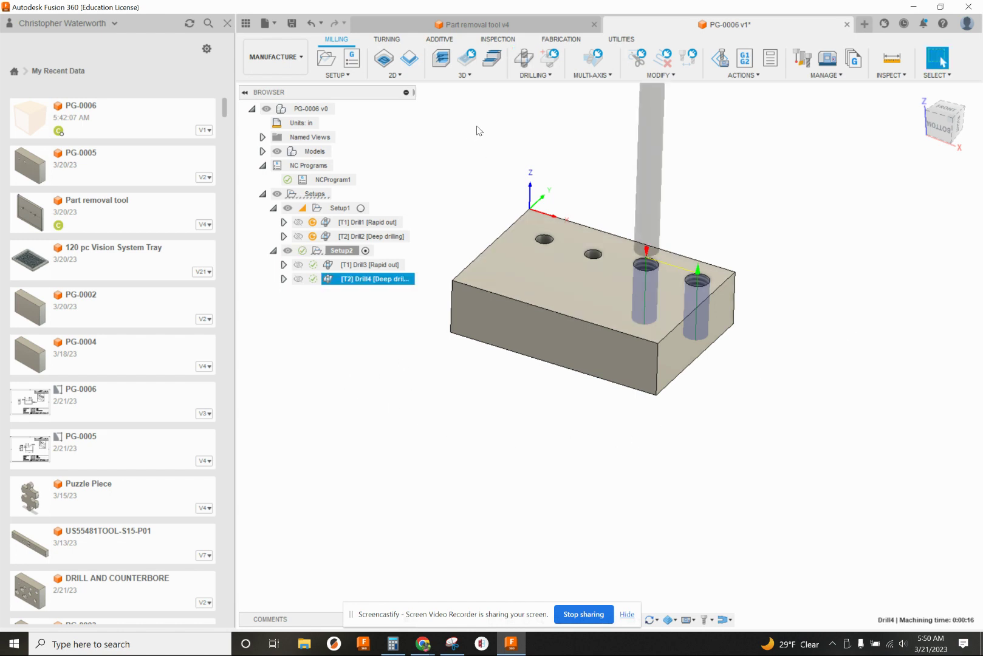
# Start a Drill5 operation and begin creating a new tool in the local library.
pyautogui.click(524, 64)
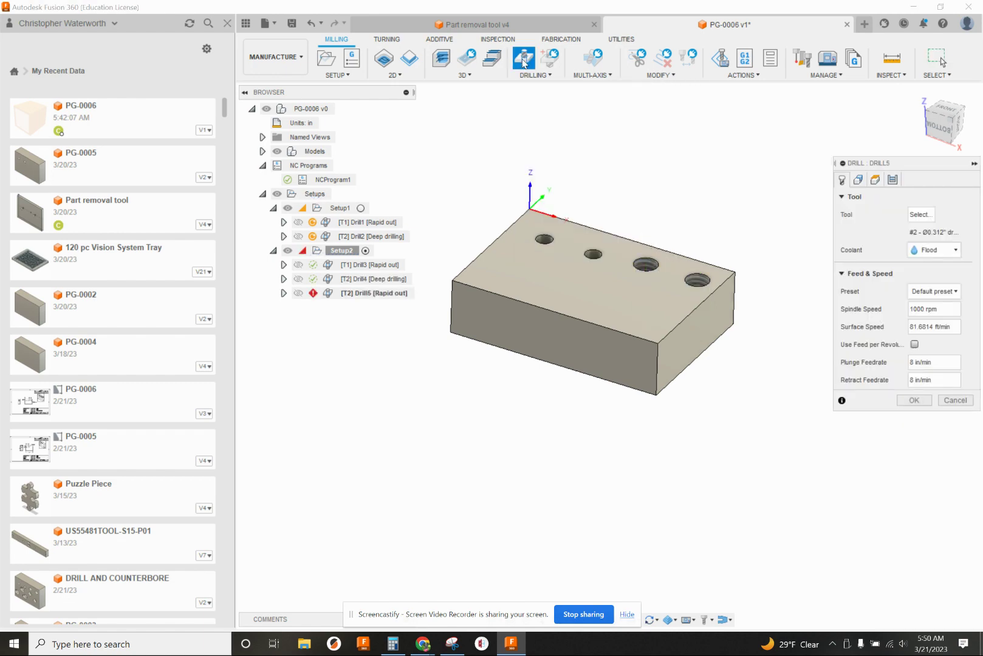
pyautogui.click(921, 216)
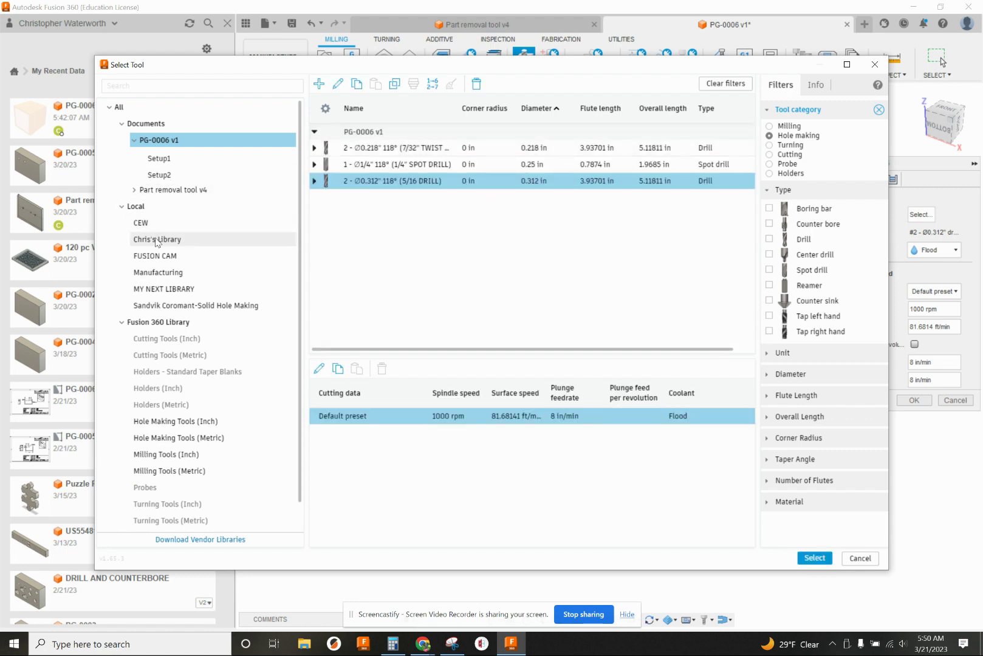
pyautogui.click(156, 241)
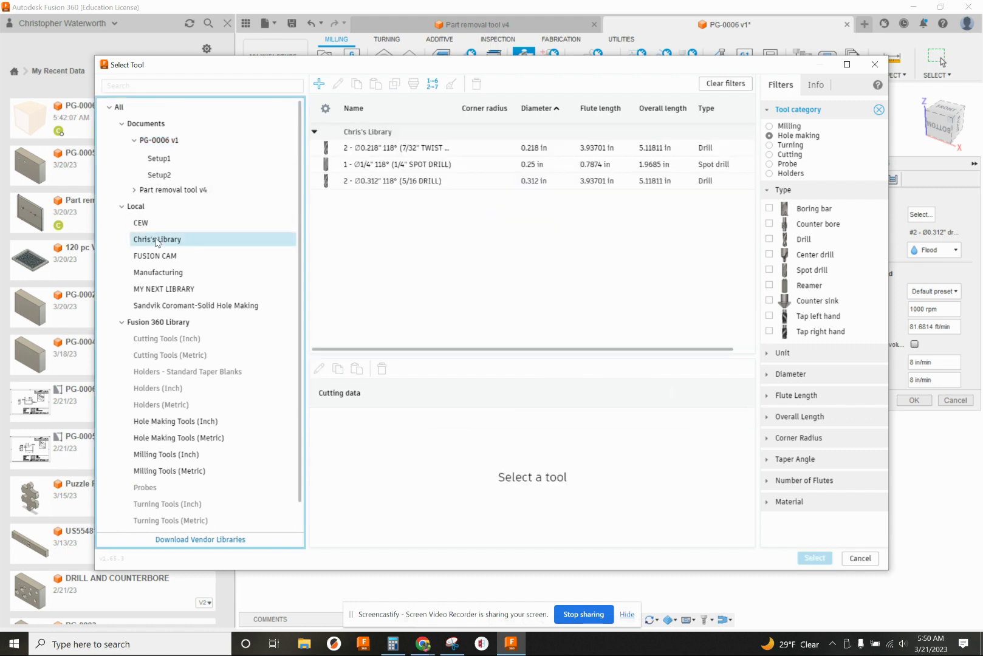
pyautogui.click(319, 86)
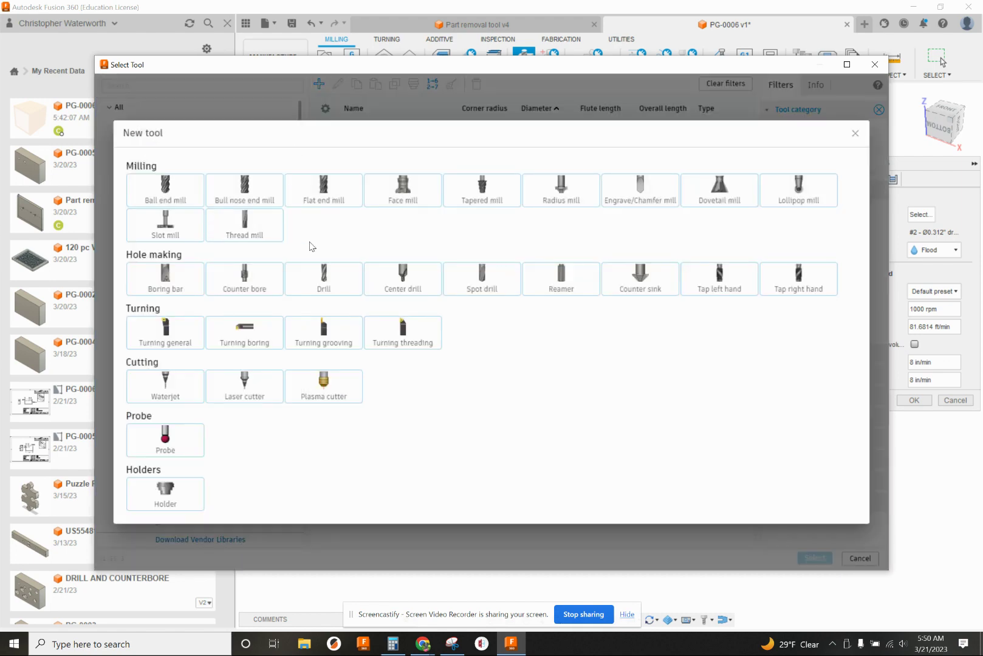
# Make the new tool a right-hand tap described '3/8-16 UNC-2B HIGH SPIRAL CUT TAP'.
pyautogui.click(799, 281)
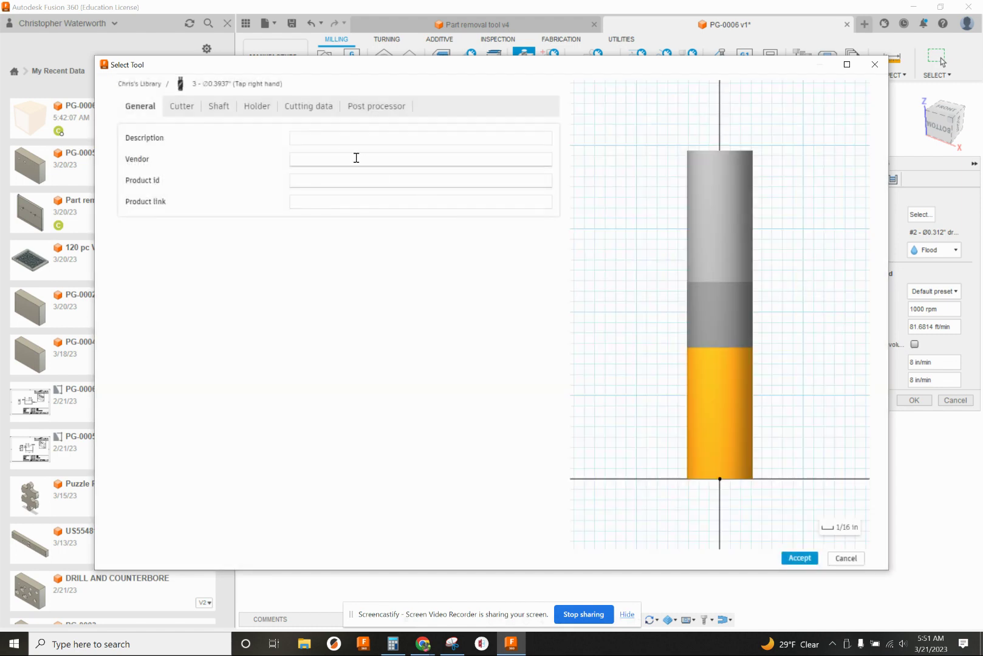
pyautogui.click(331, 138)
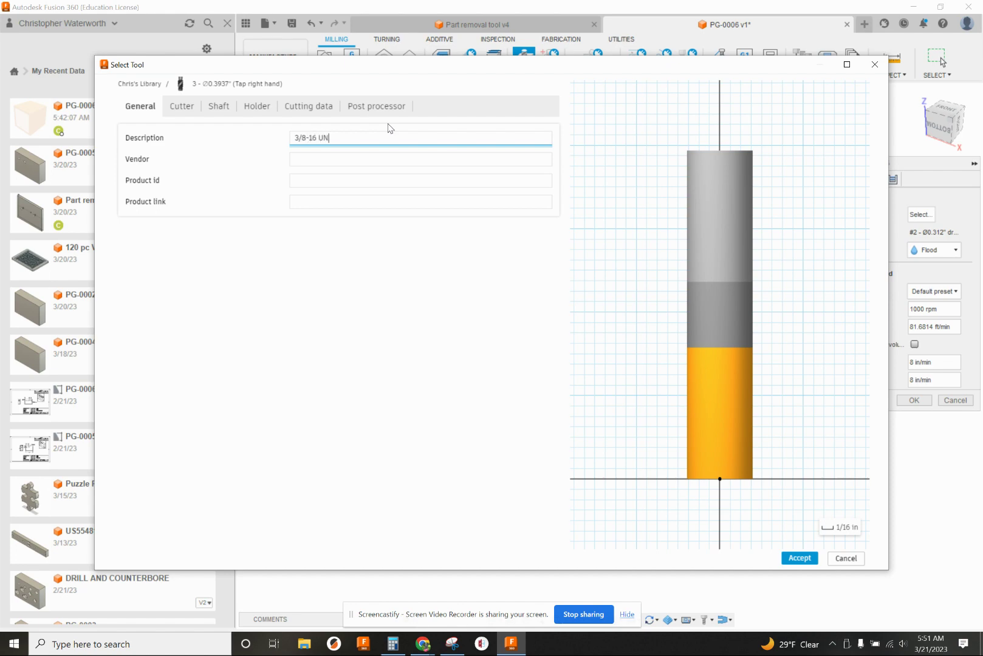
pyautogui.write('-2B HIGH SPIRAL CUT TAP')
pyautogui.click(183, 112)
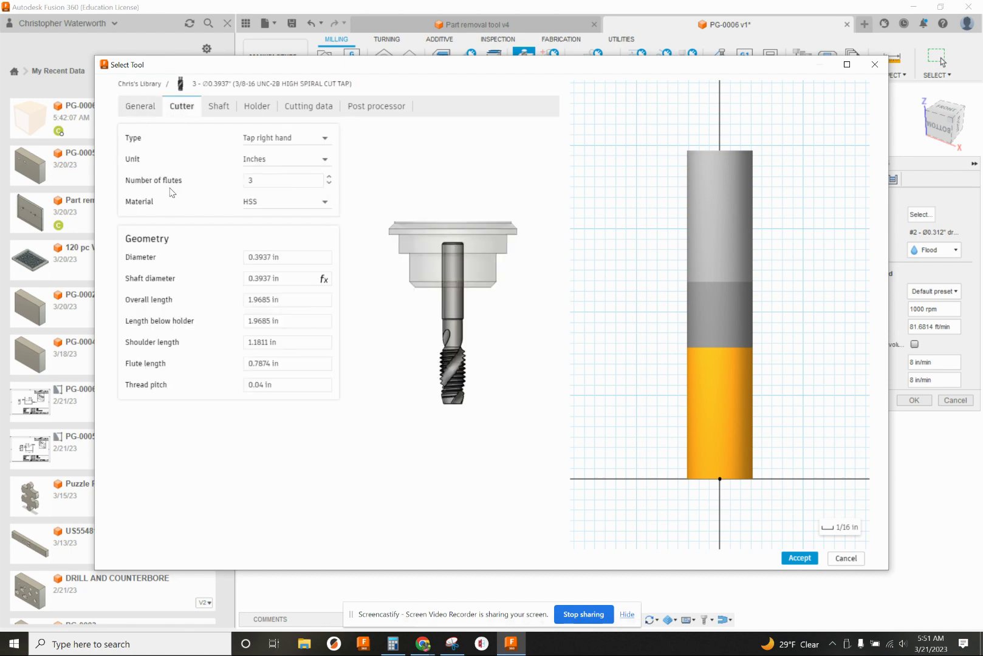
# Set the tap's diameter to 0.375 in and thread pitch to 1/16 in (0.0625).
pyautogui.click(296, 185)
pyautogui.click(256, 255)
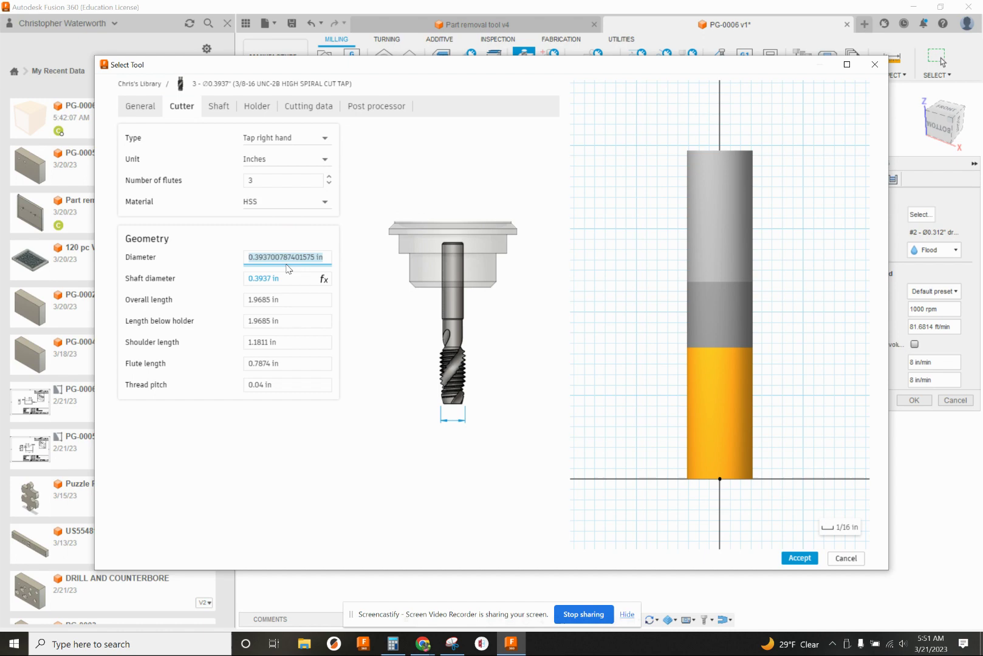
pyautogui.write('.375')
pyautogui.press('Return')
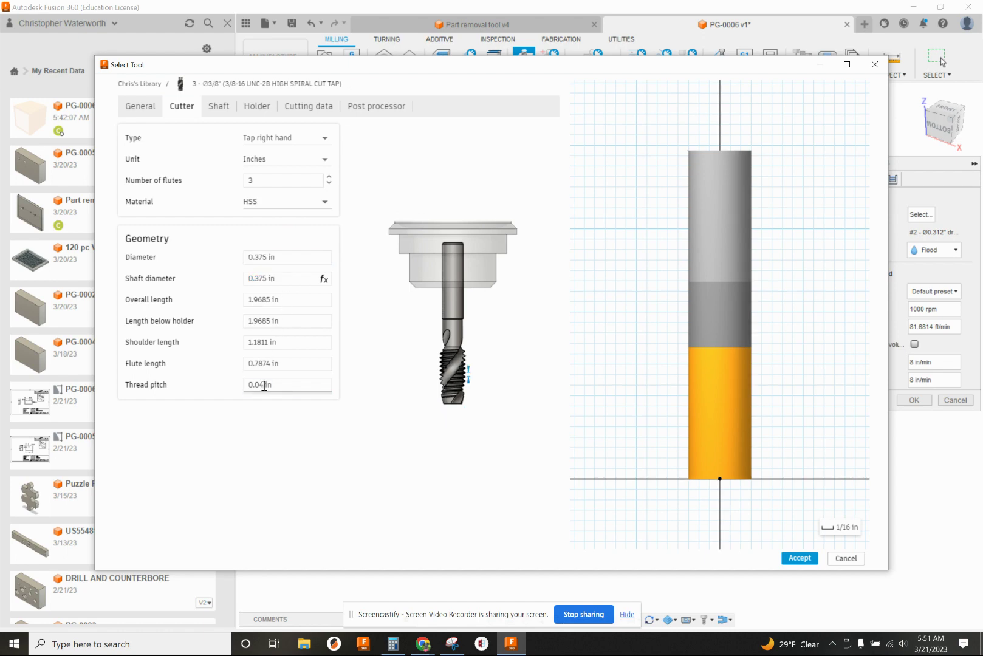
pyautogui.click(264, 385)
pyautogui.write('1/4')
pyautogui.click(289, 363)
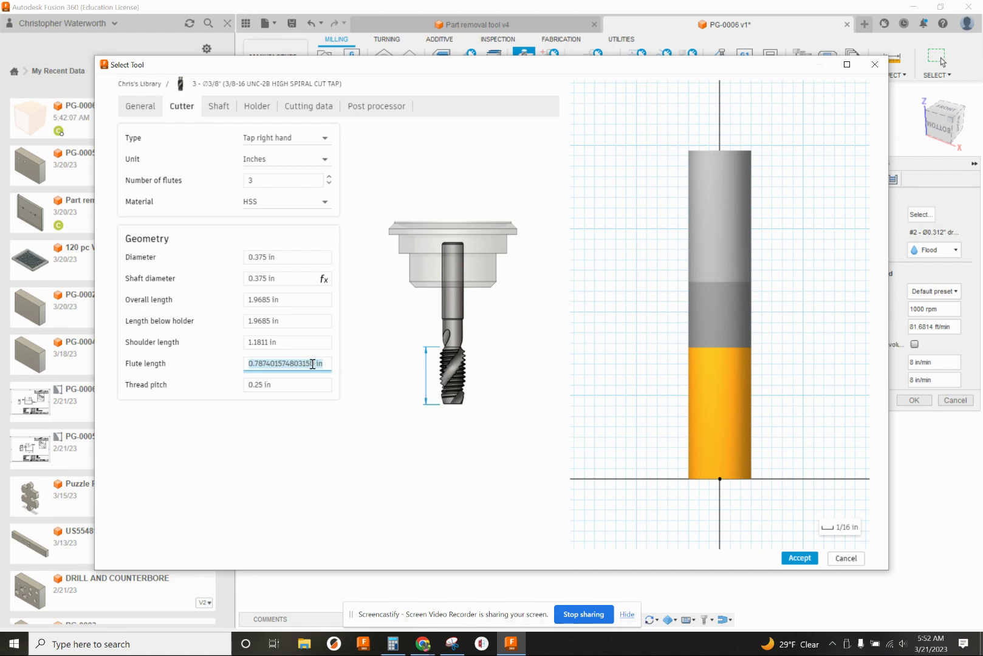
pyautogui.click(262, 385)
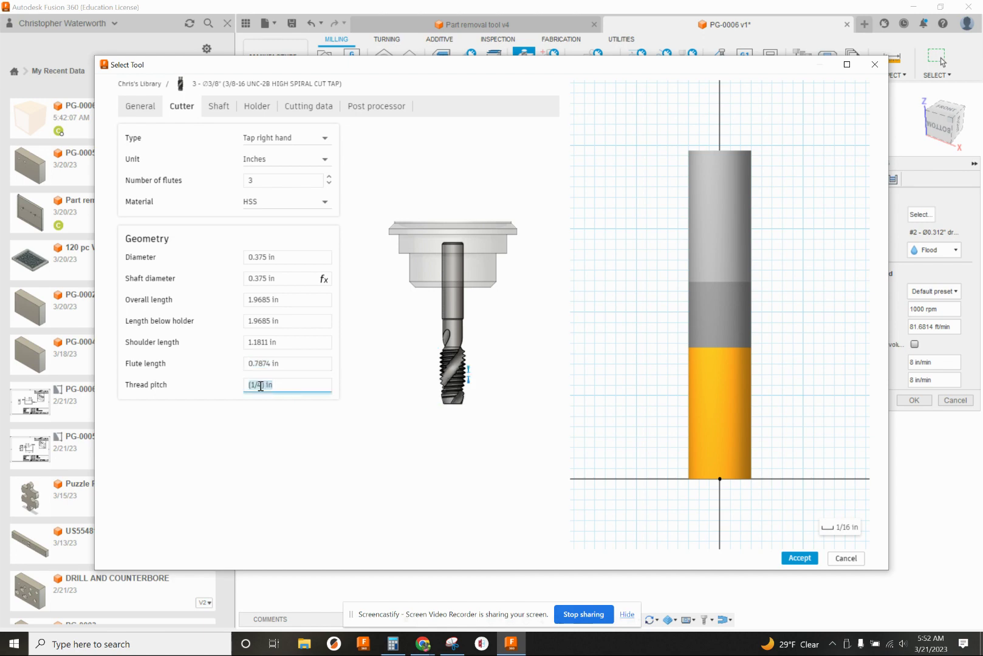
pyautogui.write('1/16')
pyautogui.press('Return')
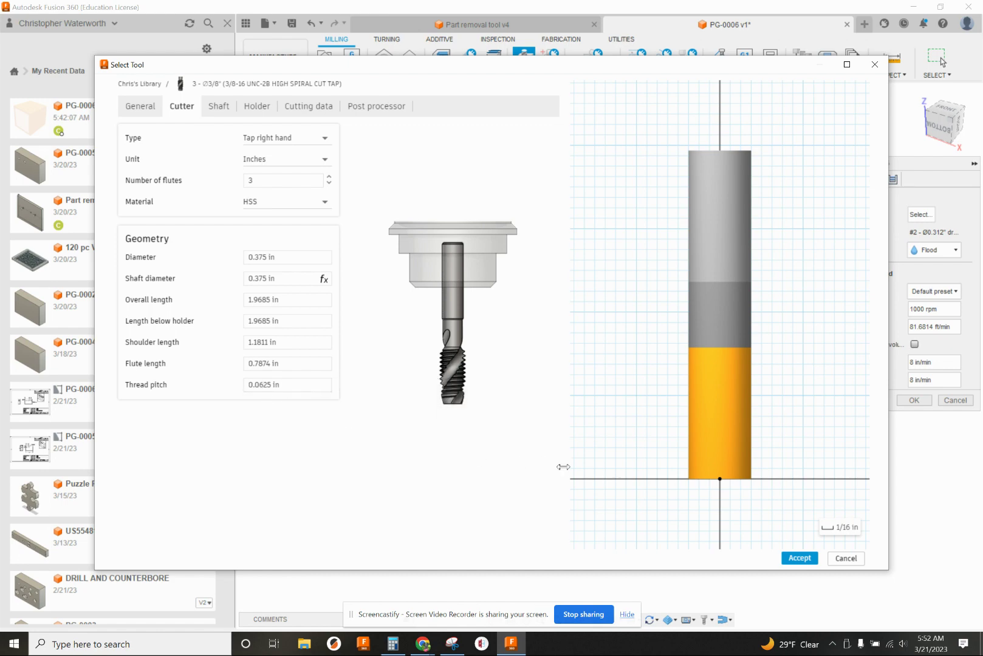
# Review the tap's 500 rpm flood-coolant cutting data and post numbering, then accept tool 3.
pyautogui.click(298, 110)
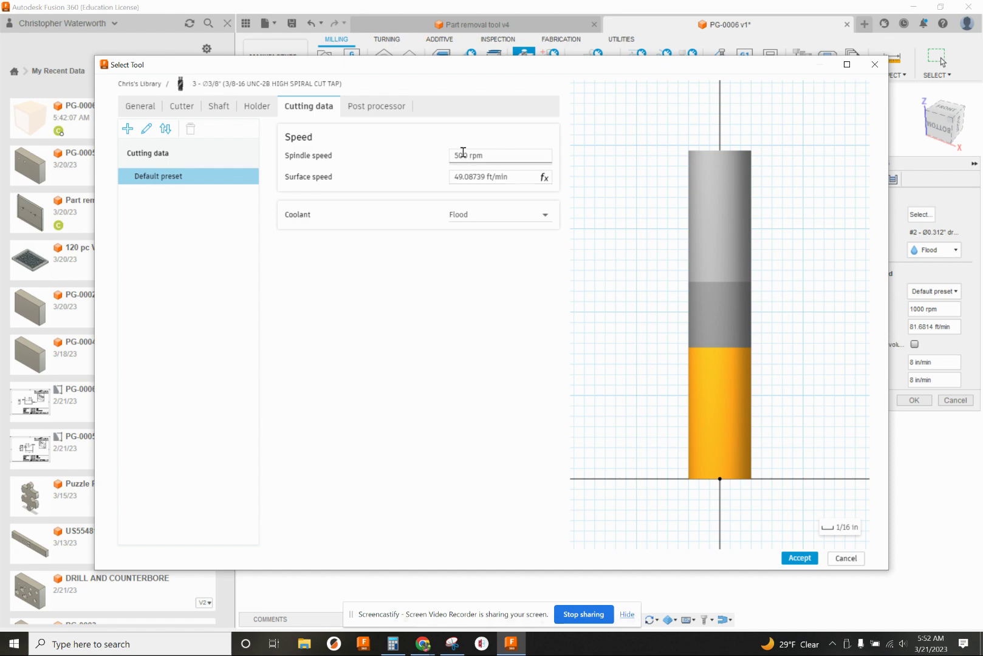
pyautogui.moveTo(463, 152)
pyautogui.click(182, 107)
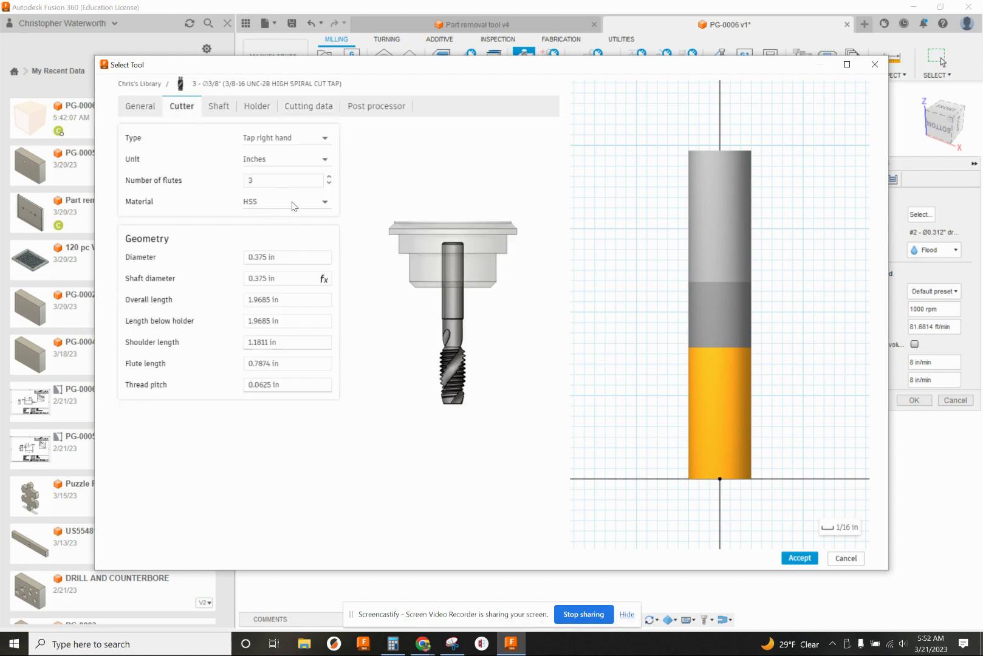
pyautogui.click(377, 107)
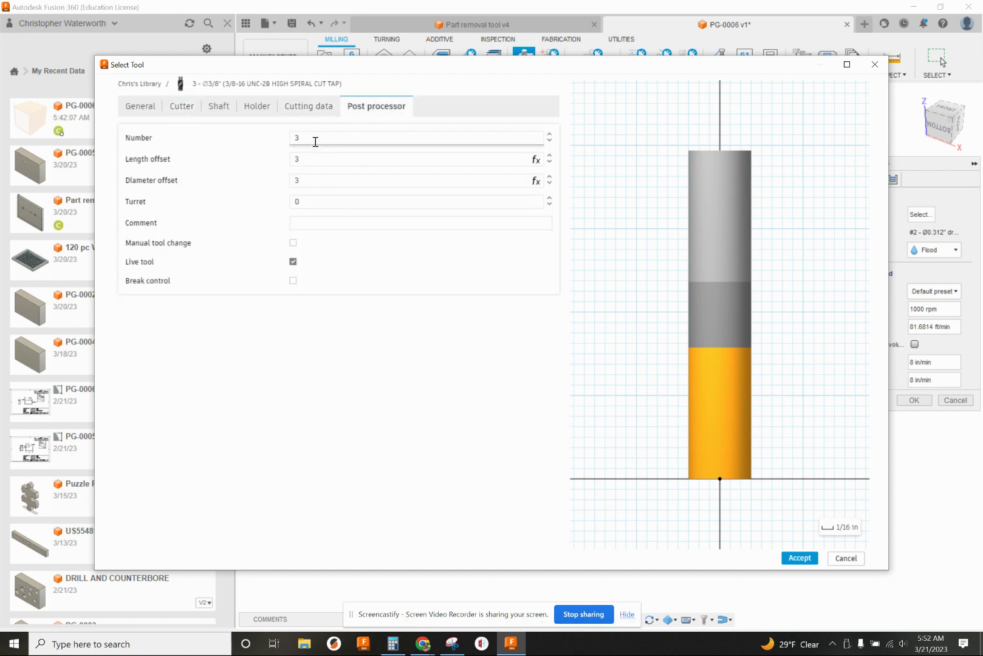
pyautogui.click(800, 558)
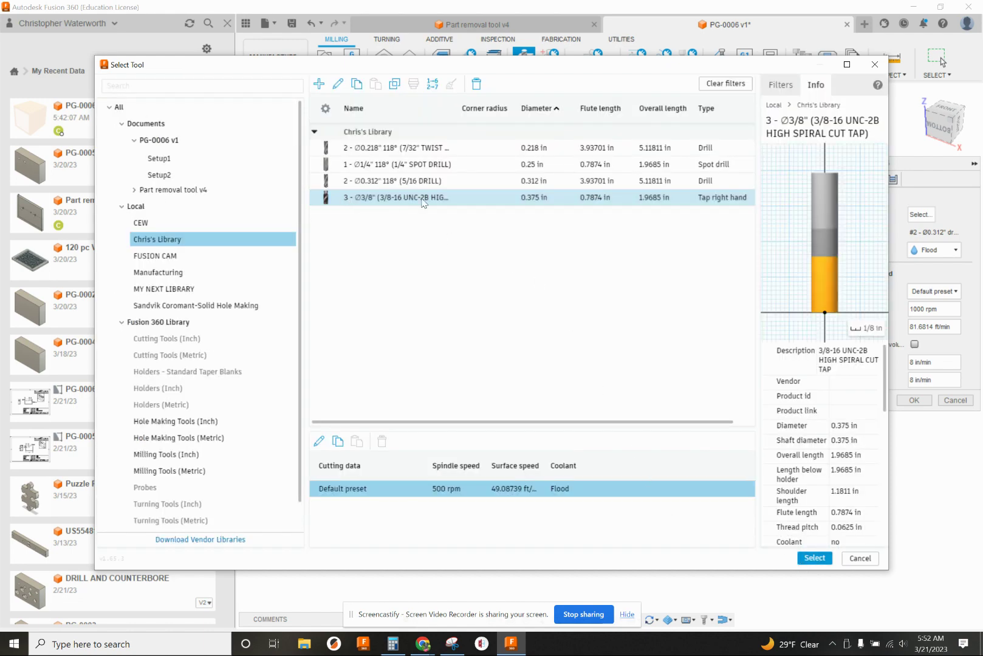
# Use the 3/8-16 tap and select holes 3 and 4 for tapping.
pyautogui.click(815, 559)
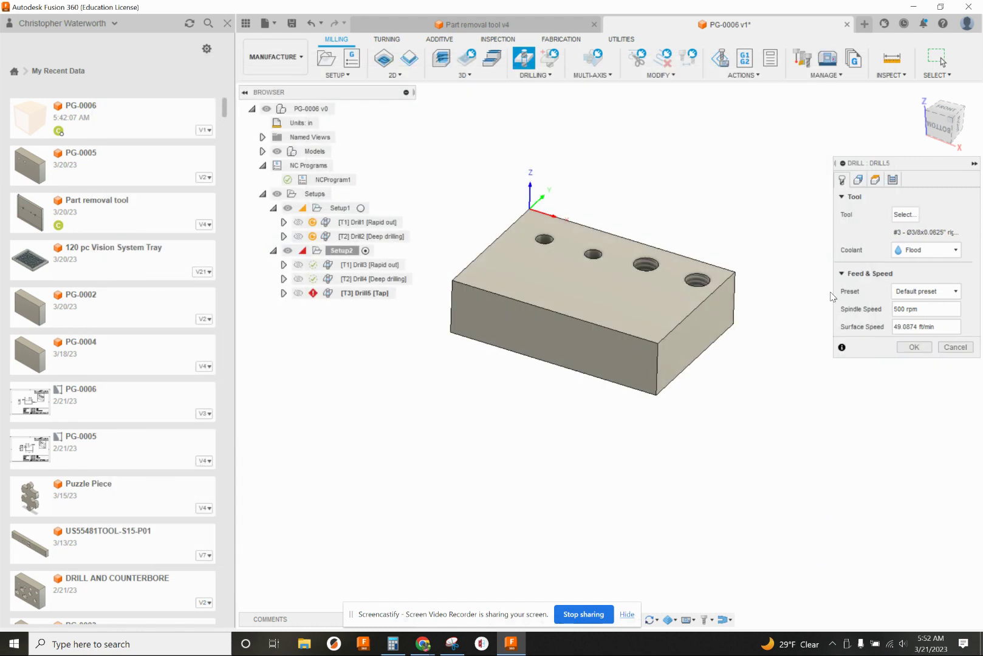
pyautogui.click(857, 179)
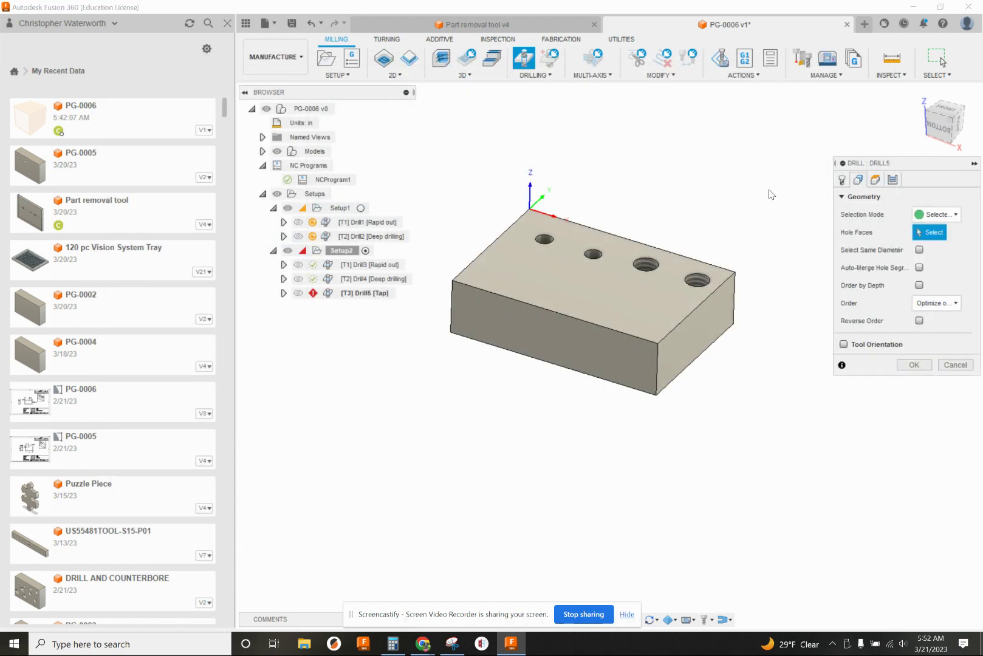
pyautogui.click(646, 265)
pyautogui.click(695, 279)
pyautogui.keyDown('shift'); pyautogui.moveTo(696, 278); pyautogui.dragTo(690, 286, button='middle'); pyautogui.keyUp('shift')
pyautogui.scroll(4, 714, 287)
pyautogui.scroll(-2, 705, 291)
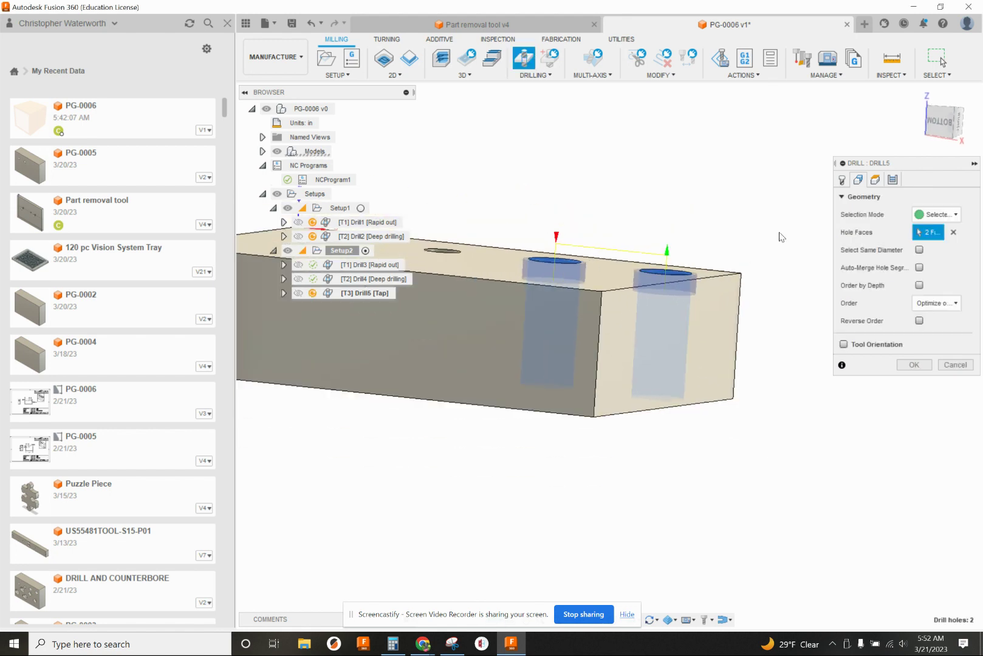
# Set the tap's bottom height to Model bottom with -0.25 in offset, check the tapping cycle, and create Drill5.
pyautogui.click(875, 180)
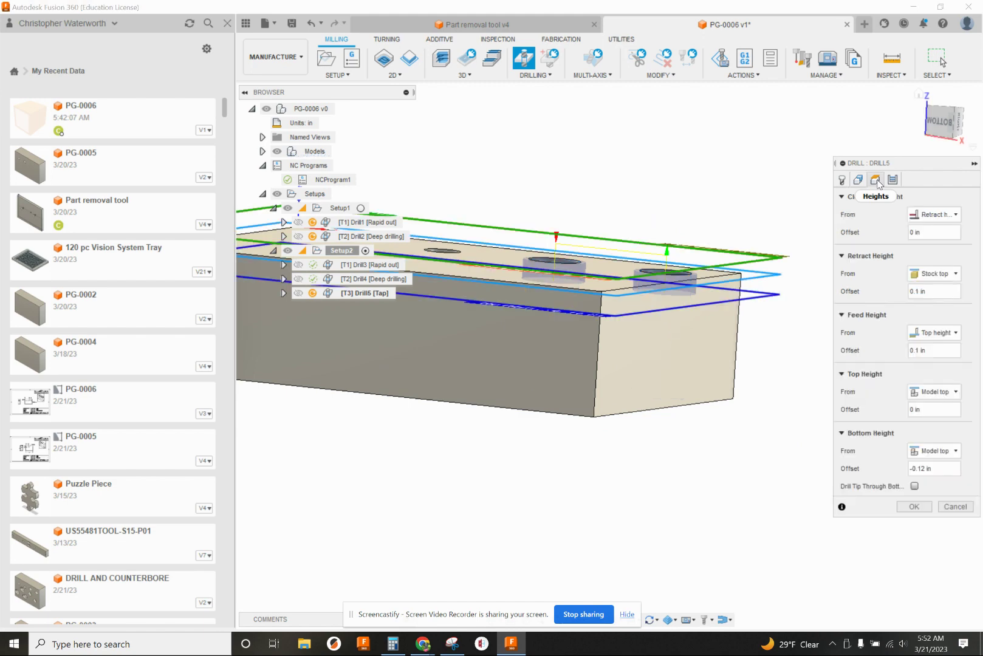
pyautogui.click(929, 455)
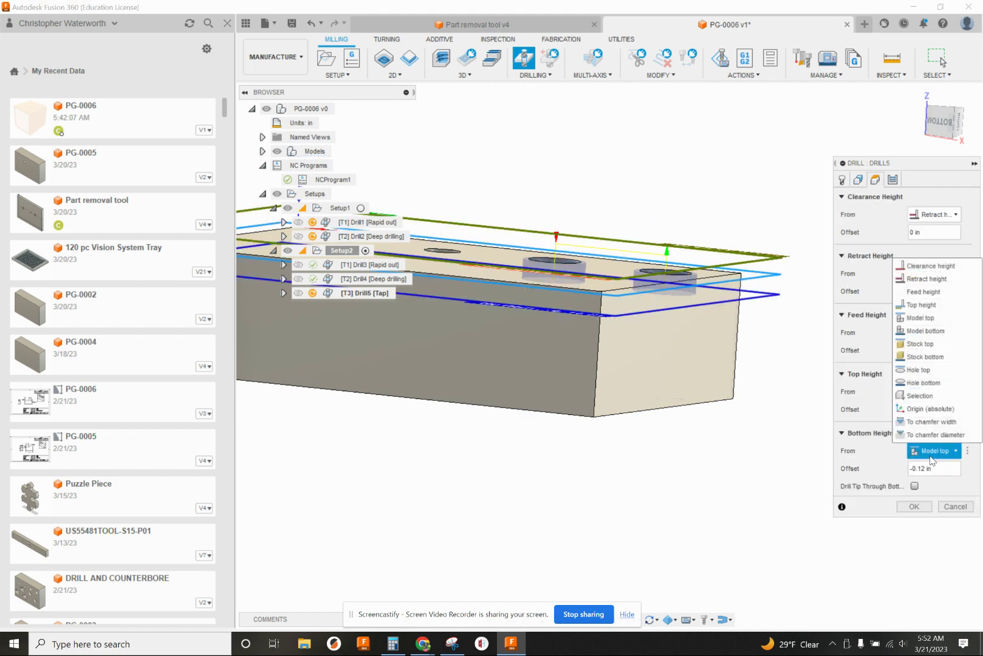
pyautogui.click(940, 338)
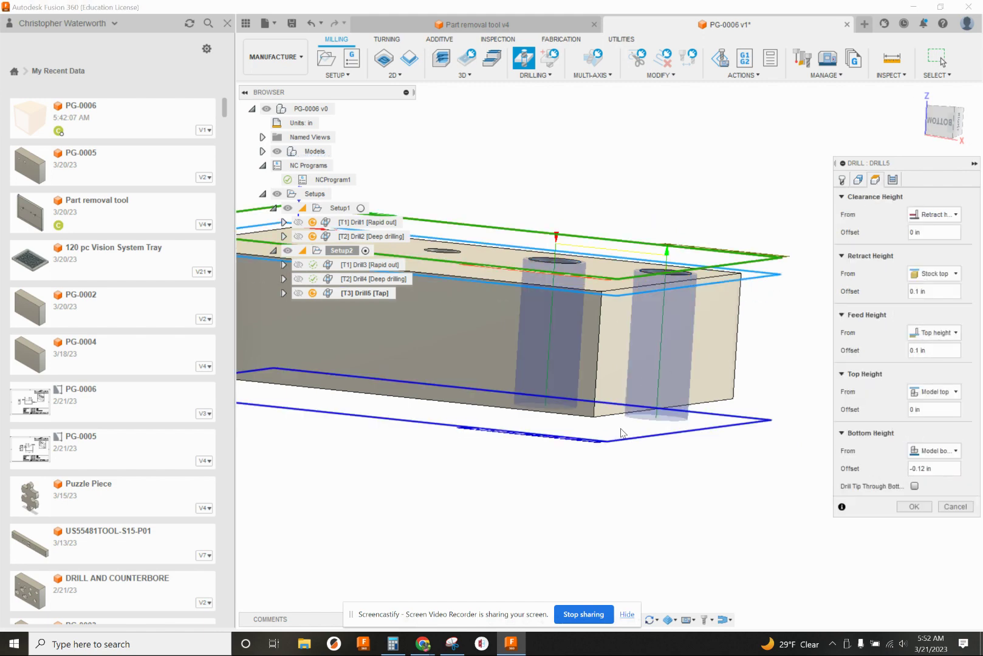
pyautogui.moveTo(621, 430); pyautogui.dragTo(643, 414, button='middle')
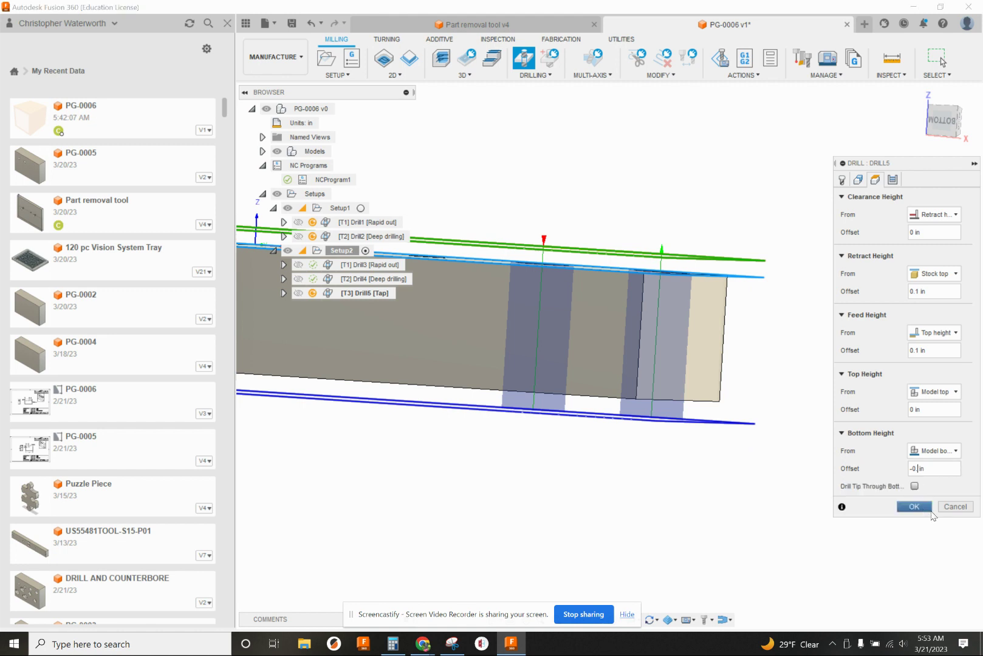
pyautogui.write('5')
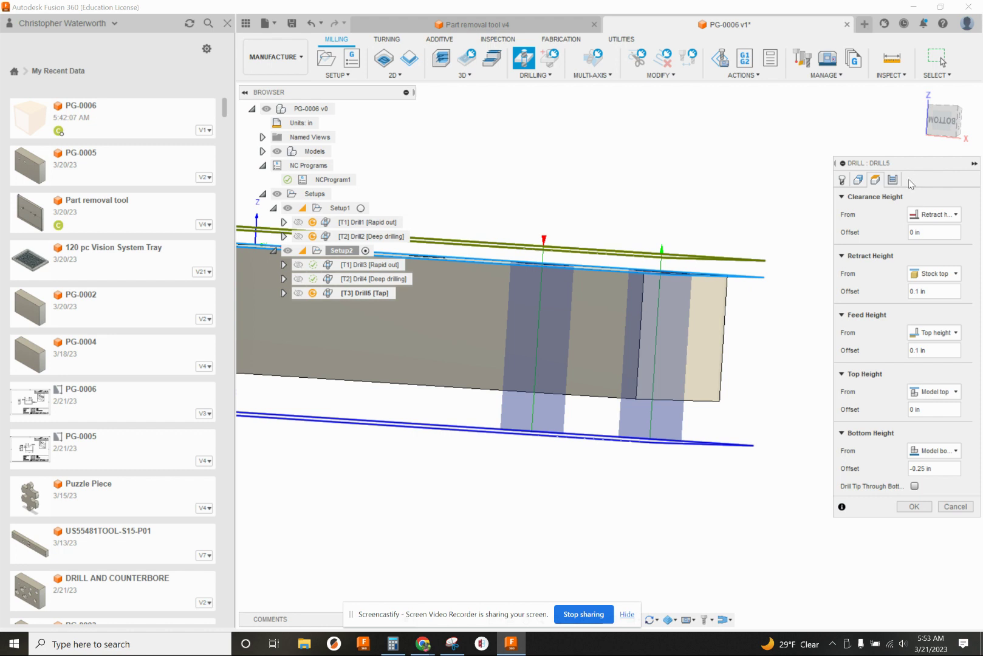
pyautogui.click(893, 180)
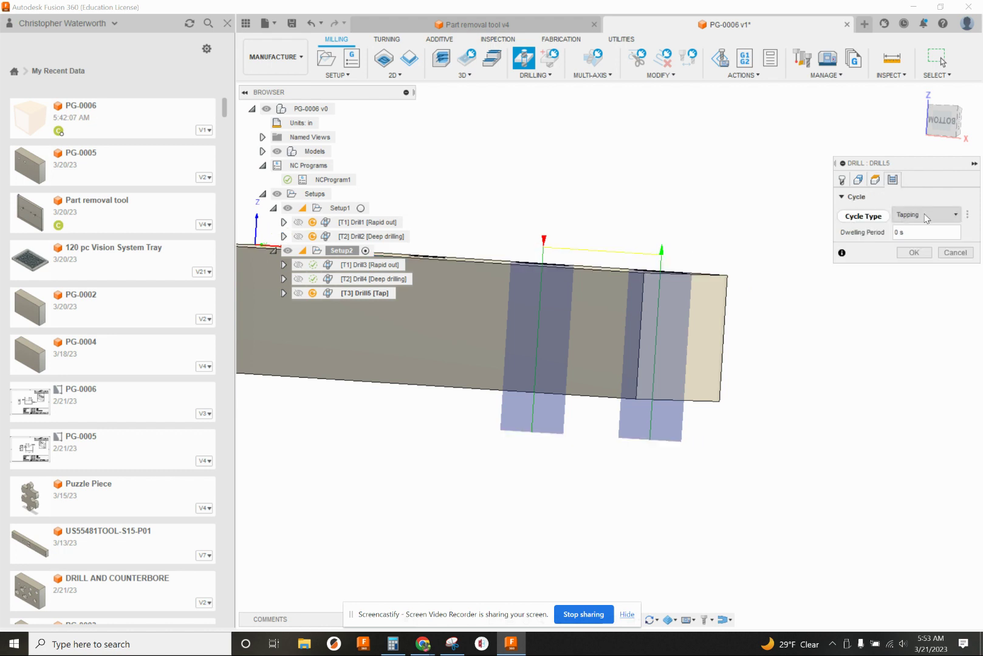
pyautogui.keyDown('shift'); pyautogui.moveTo(680, 207); pyautogui.dragTo(692, 221, button='middle'); pyautogui.keyUp('shift')
pyautogui.scroll(-4, 692, 221)
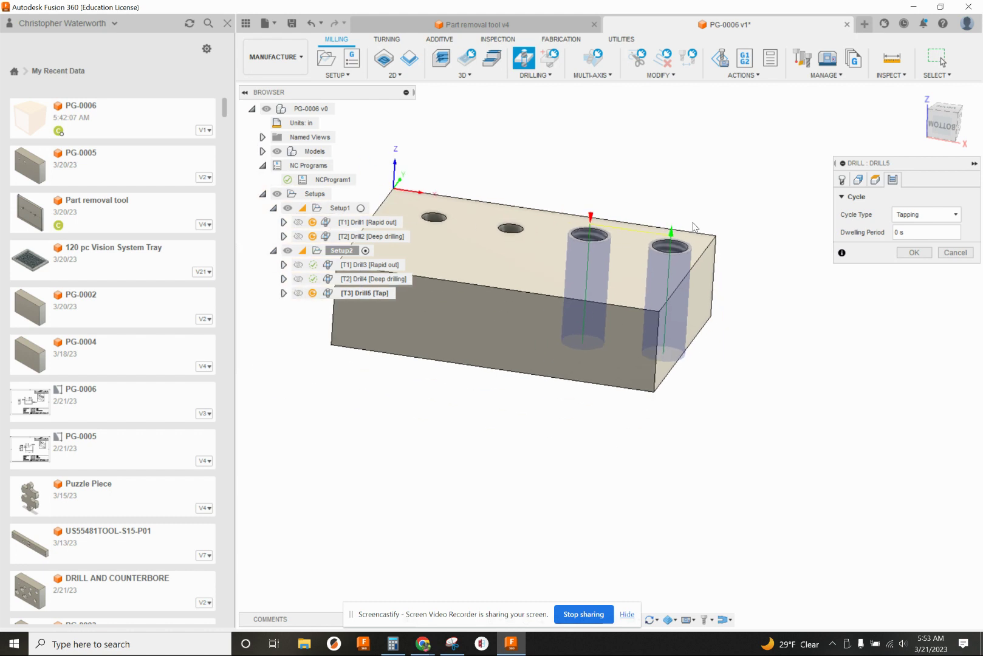
pyautogui.click(910, 254)
pyautogui.scroll(-3, 759, 486)
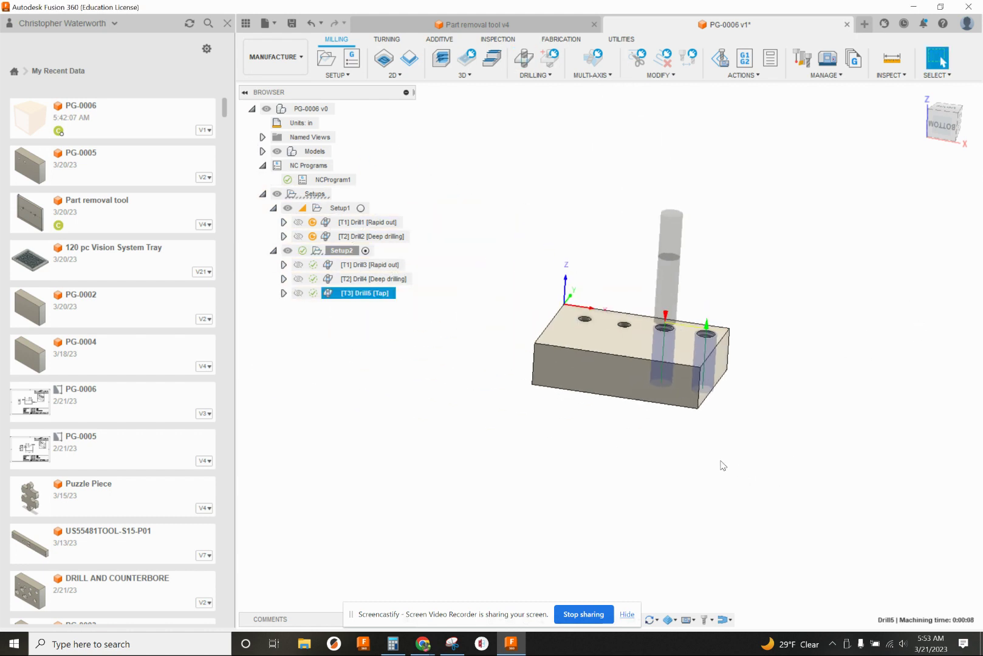
# Simulate the whole Setup2 and play it through the Drill5 tap operation.
pyautogui.keyDown('shift'); pyautogui.moveTo(746, 390); pyautogui.dragTo(722, 405, button='middle'); pyautogui.keyUp('shift')
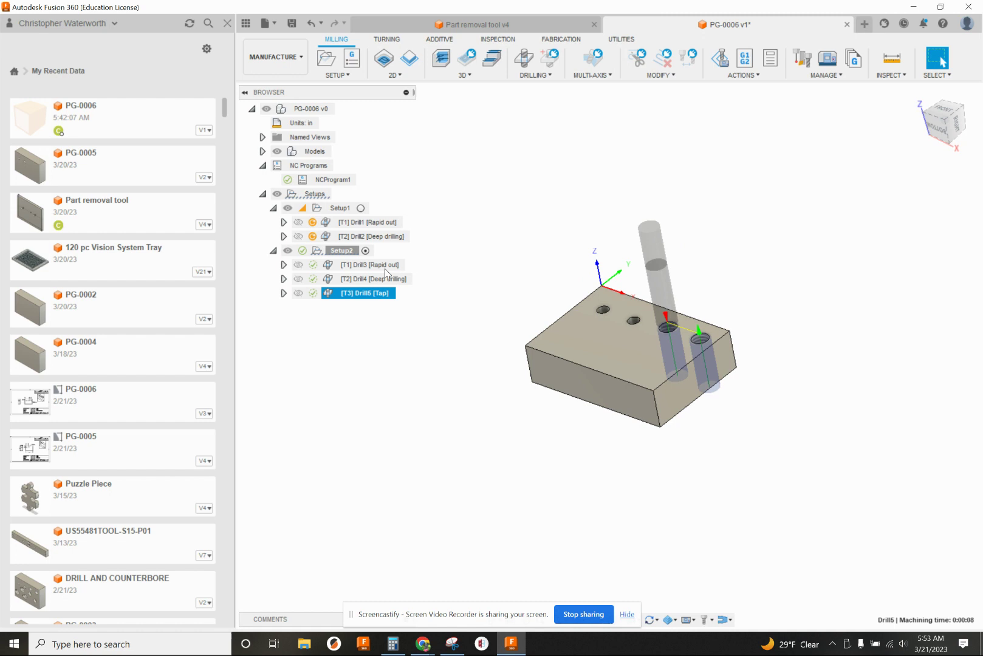
pyautogui.click(319, 252)
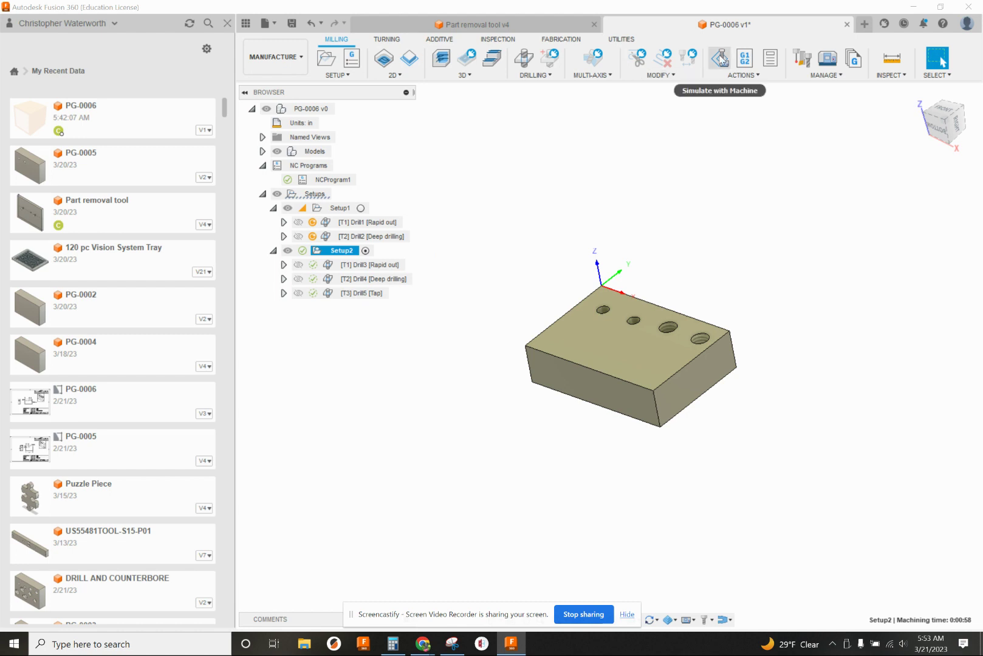
pyautogui.click(743, 75)
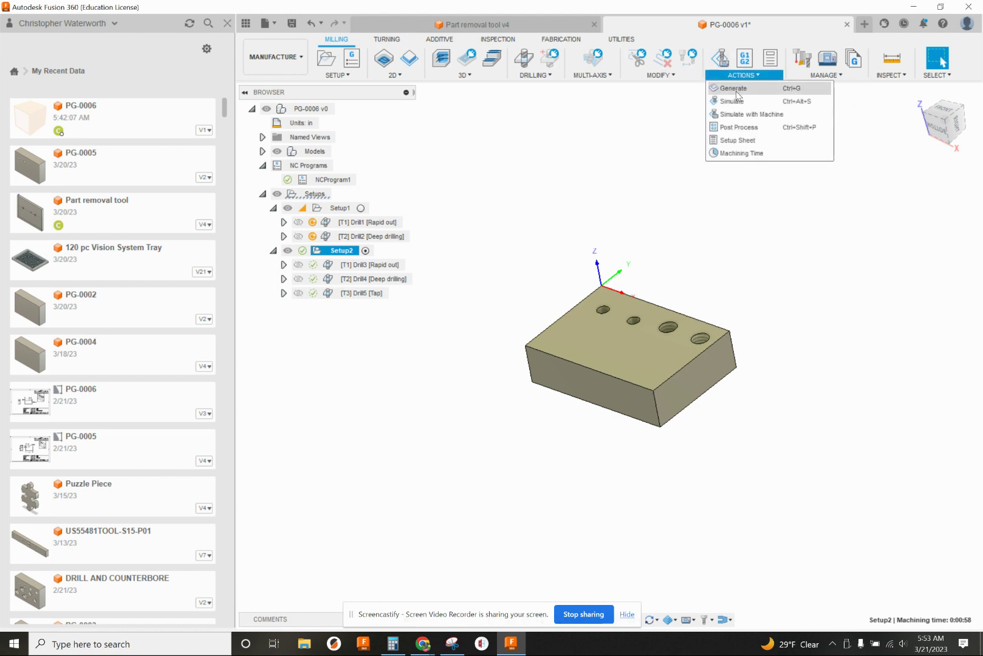
pyautogui.click(736, 98)
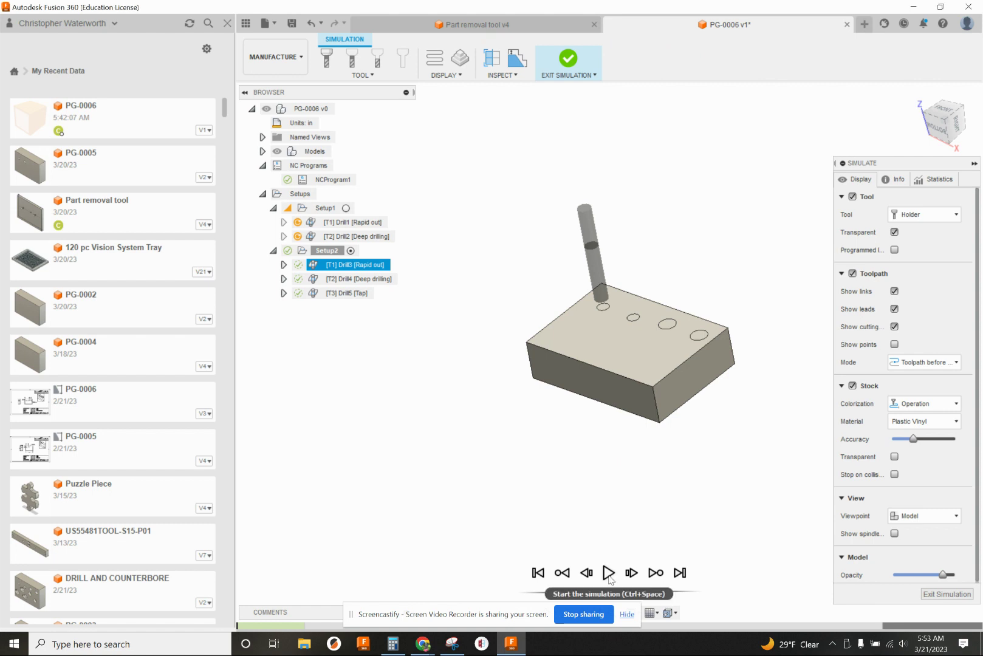
pyautogui.click(609, 574)
pyautogui.scroll(3, 722, 335)
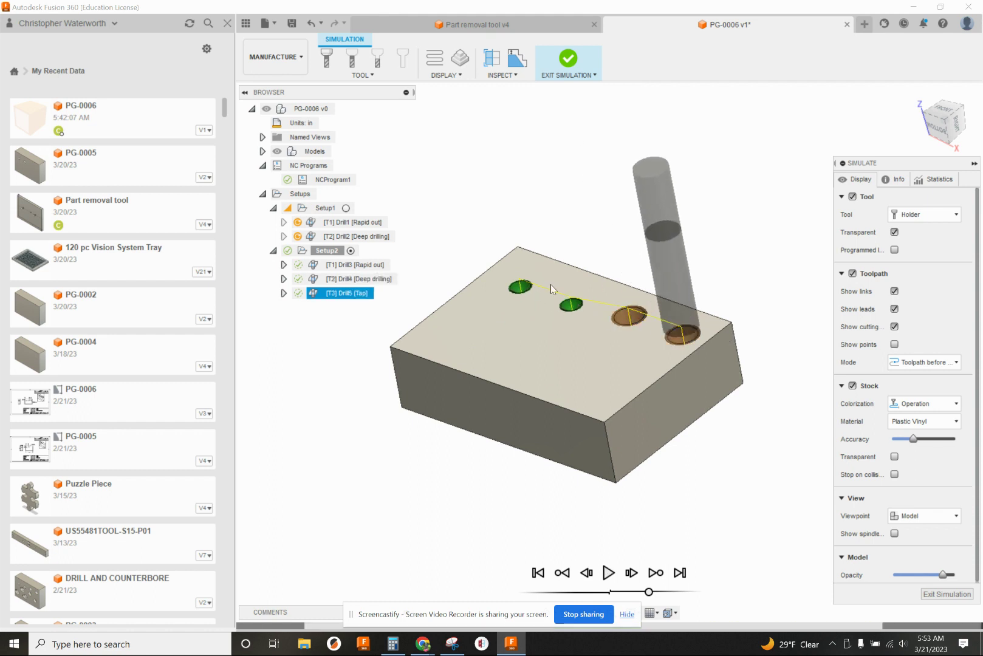
# Exit the simulation and remove the first two holes from Drill3's spot drilling, cutting Setup2 to 0:00:56.
pyautogui.click(946, 595)
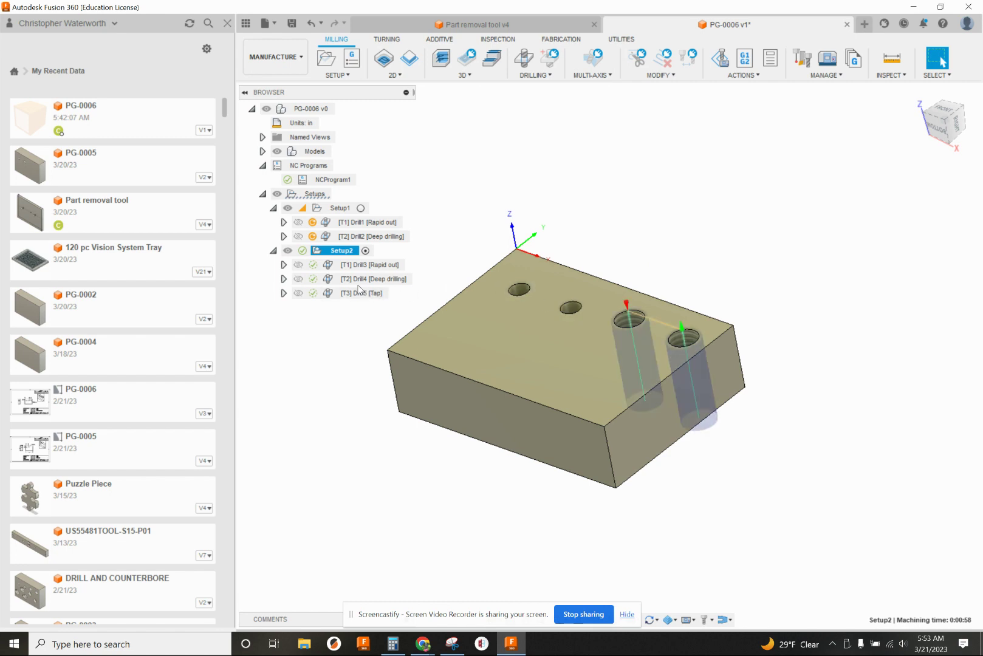
pyautogui.click(355, 265)
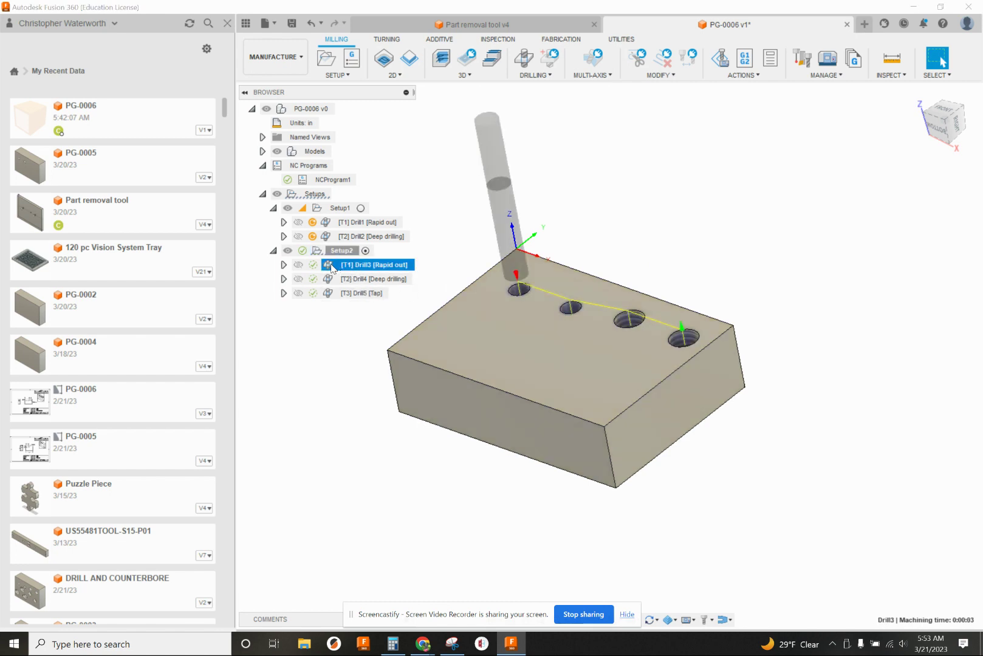
pyautogui.doubleClick(331, 269)
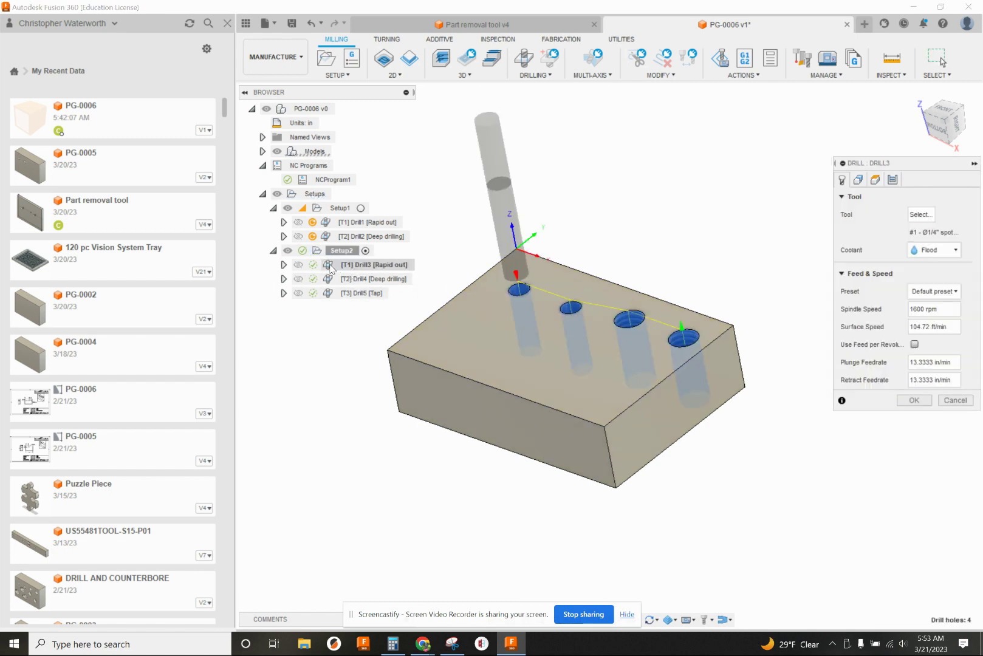
pyautogui.click(858, 181)
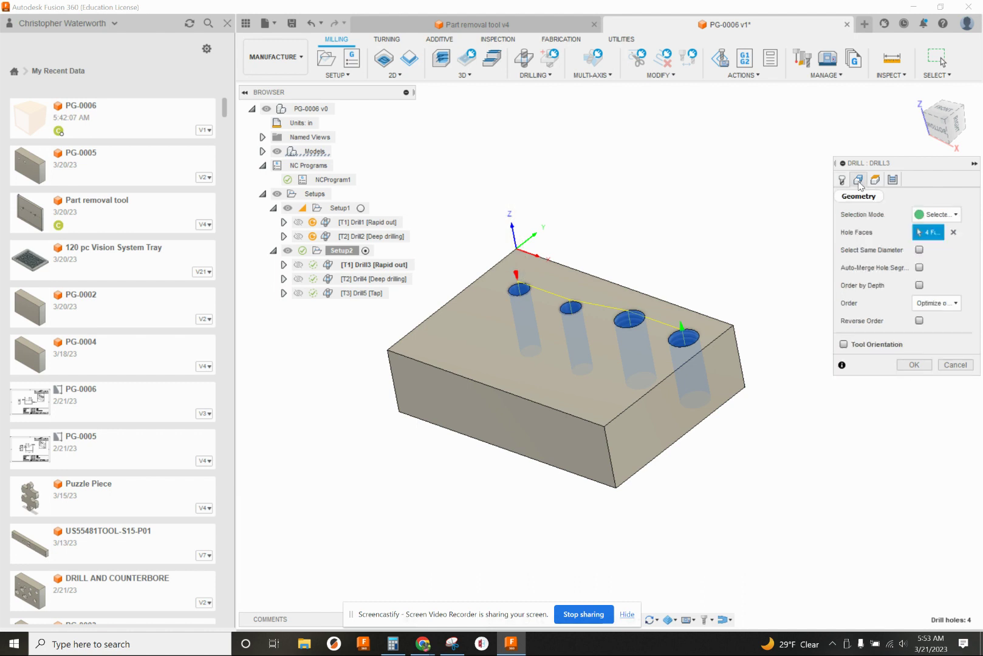
pyautogui.click(522, 290)
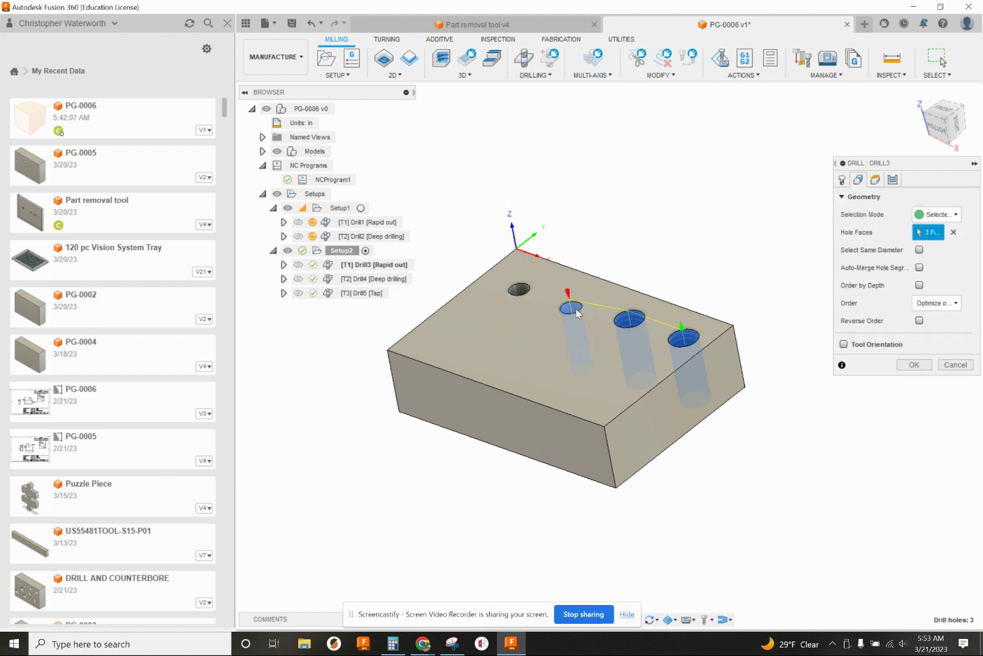
pyautogui.click(570, 307)
pyautogui.click(913, 365)
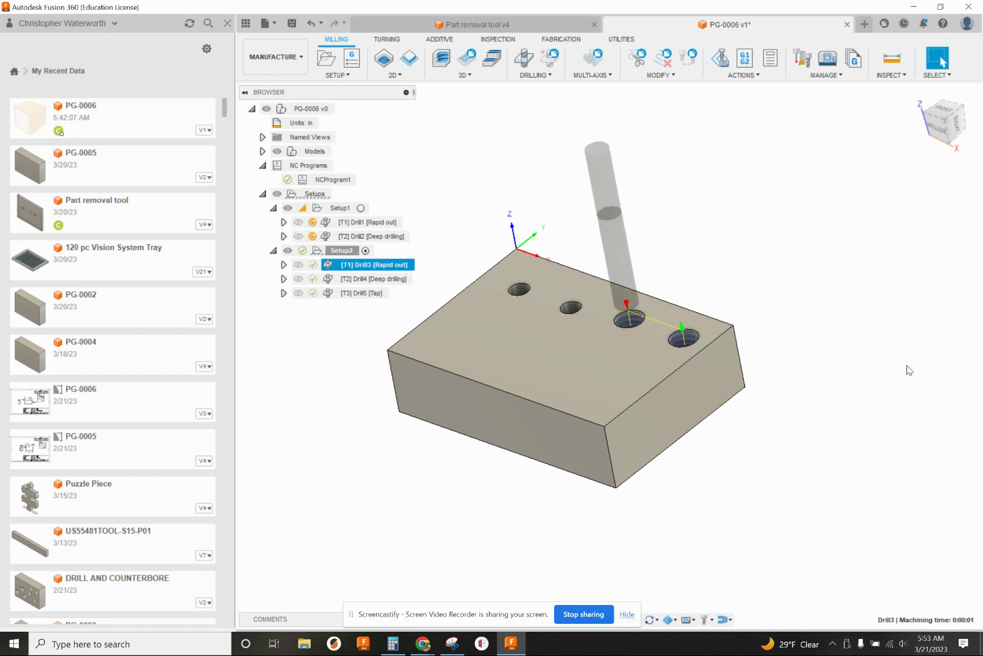
pyautogui.click(334, 251)
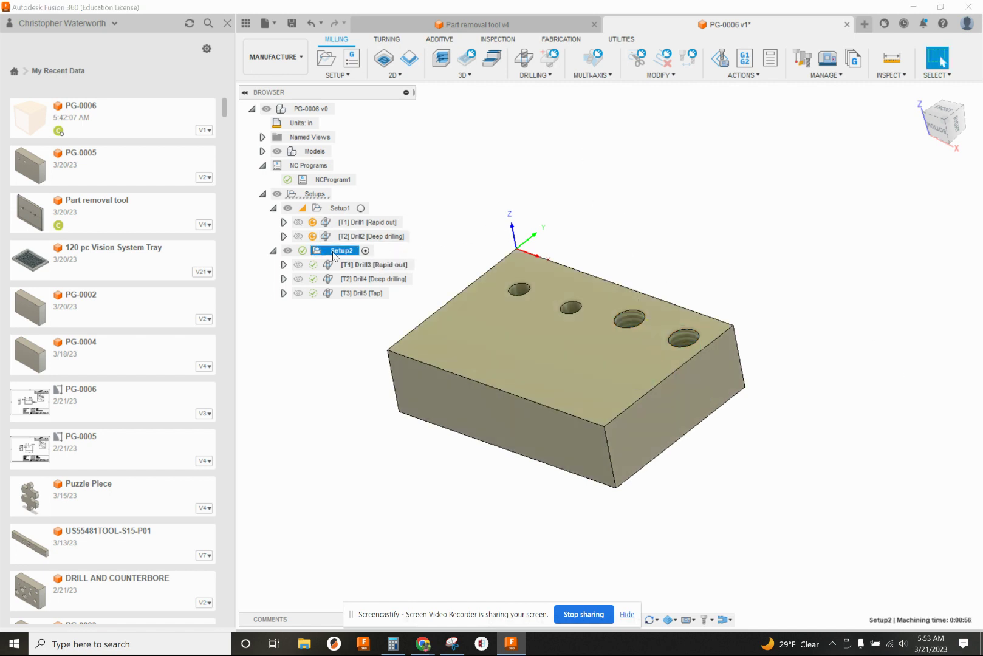
pyautogui.click(744, 75)
pyautogui.click(744, 100)
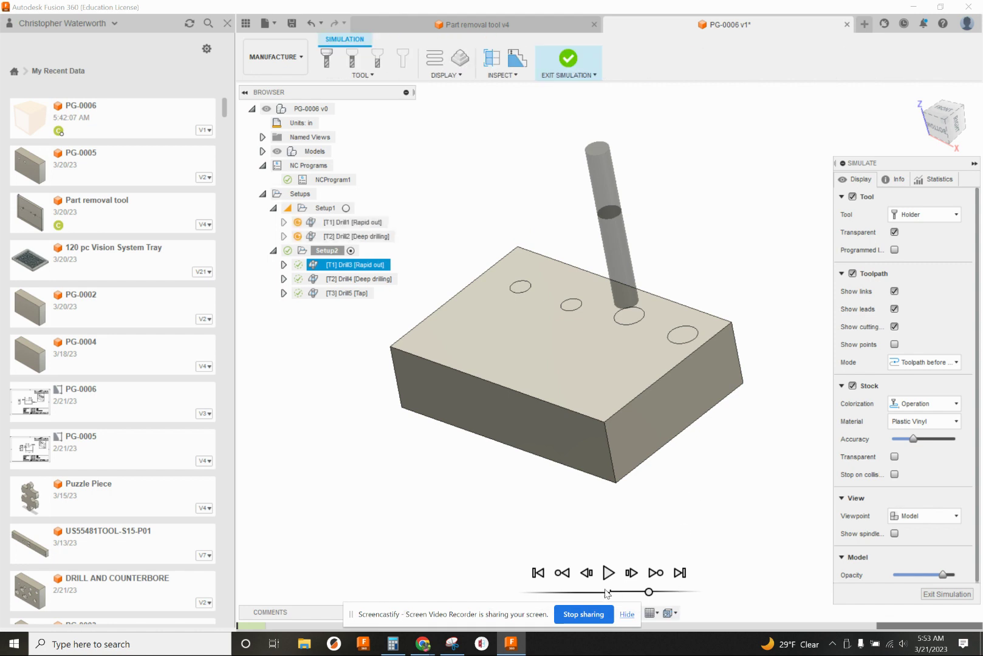
pyautogui.click(608, 573)
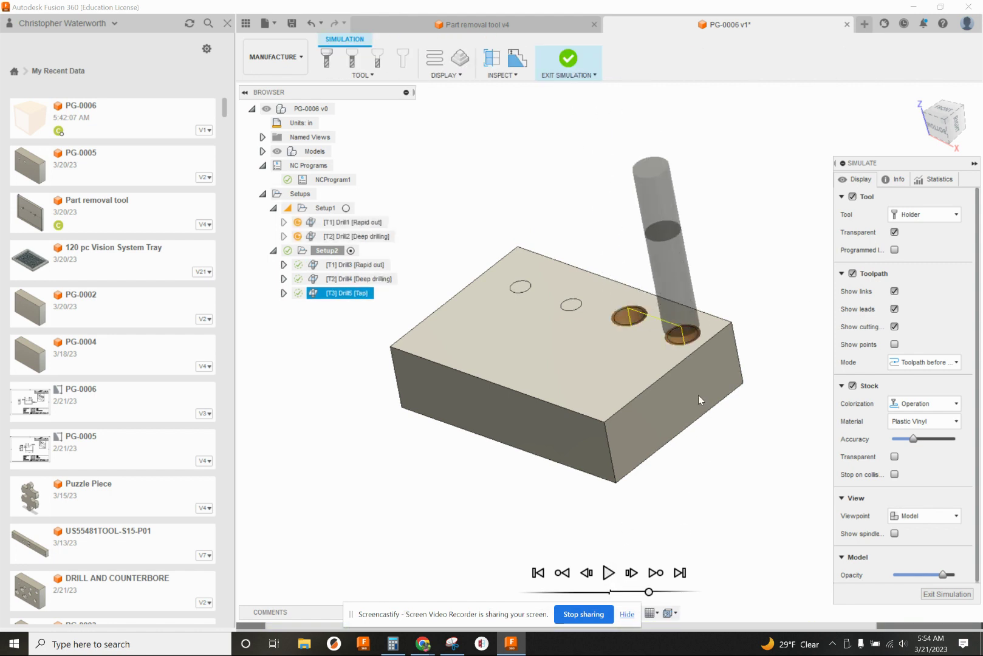
pyautogui.scroll(3, 698, 395)
pyautogui.scroll(-4, 698, 395)
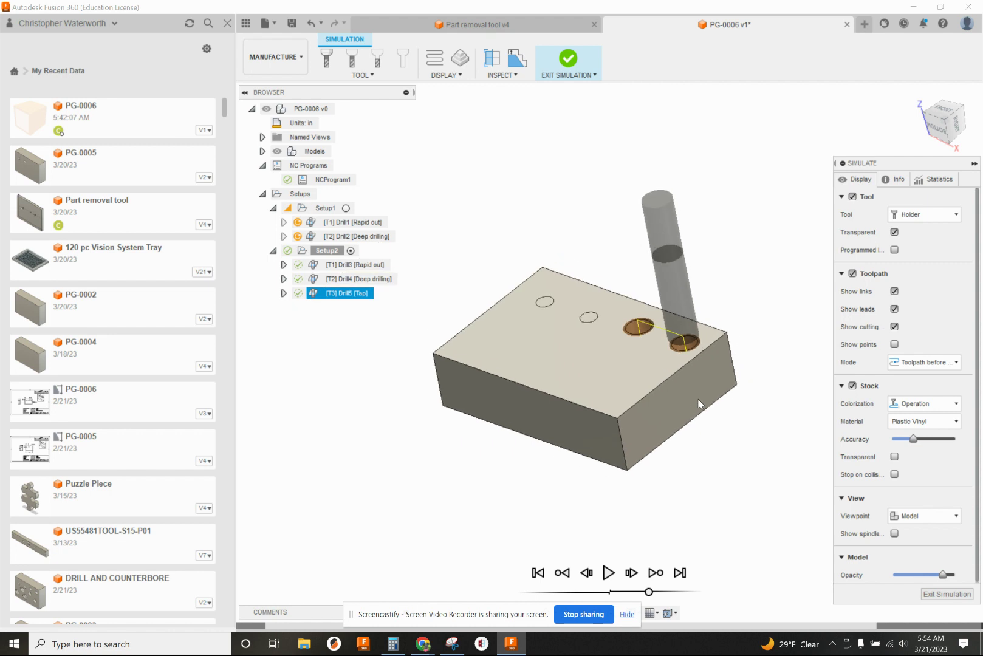
pyautogui.click(936, 594)
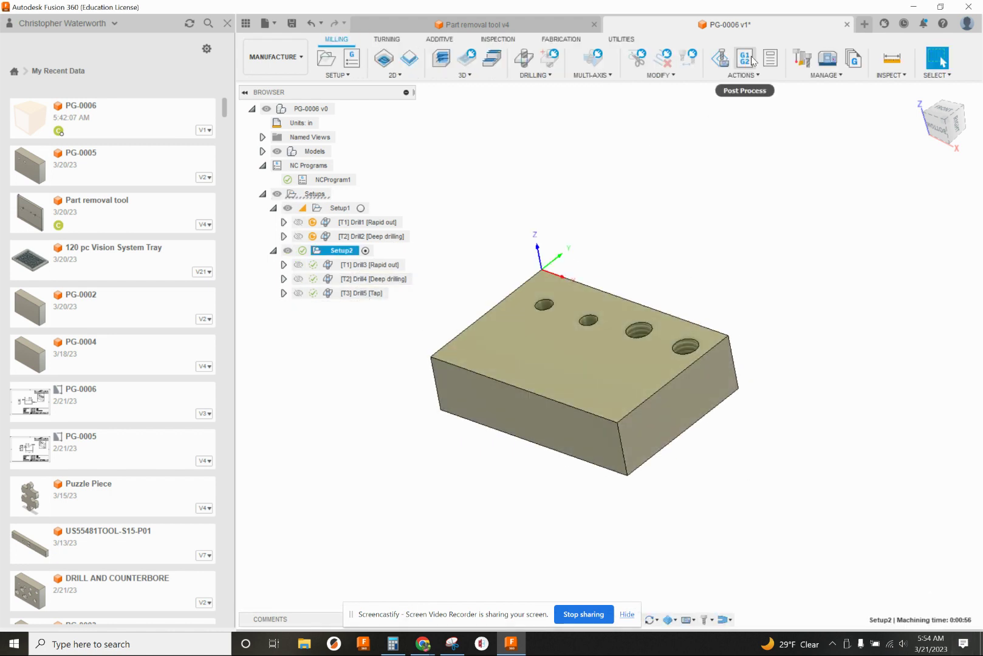